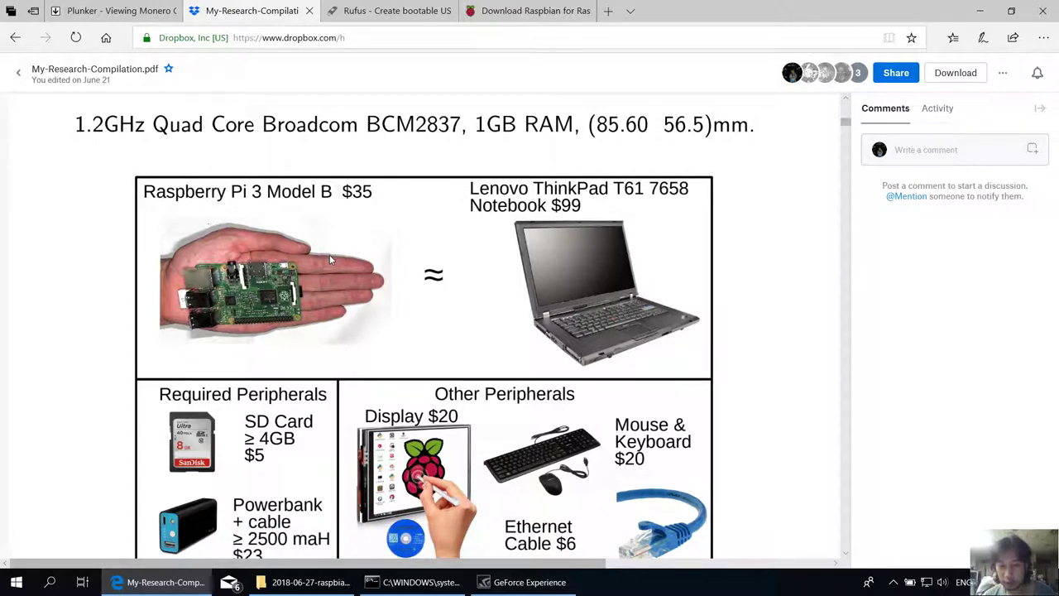
Switch to the 'Download Raspbian' tab listing Stretch images, after briefly revisiting the Dropbox PDF tab.
left_click(502, 10)
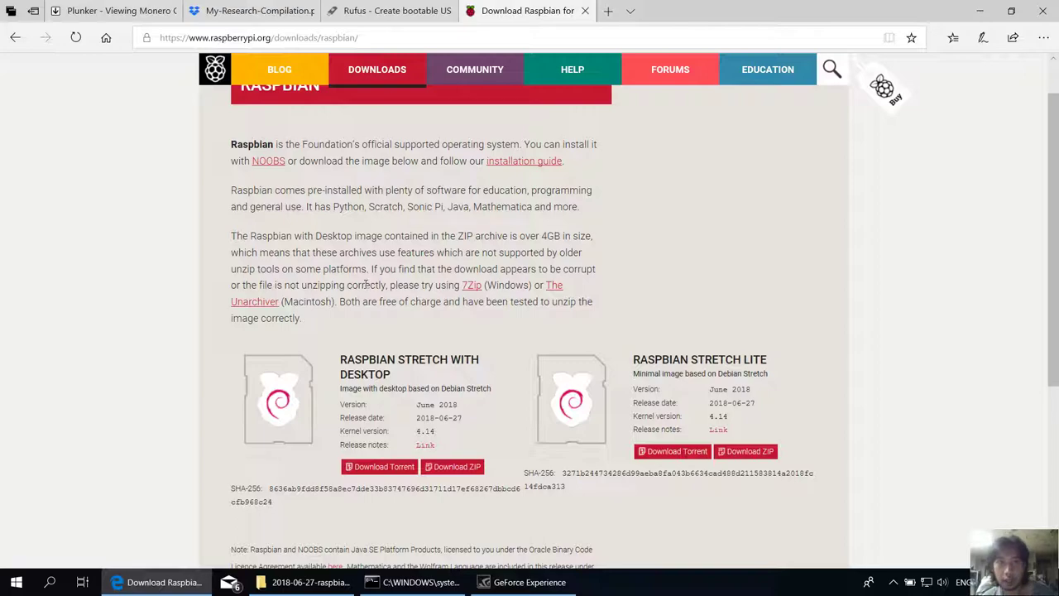
left_click(262, 18)
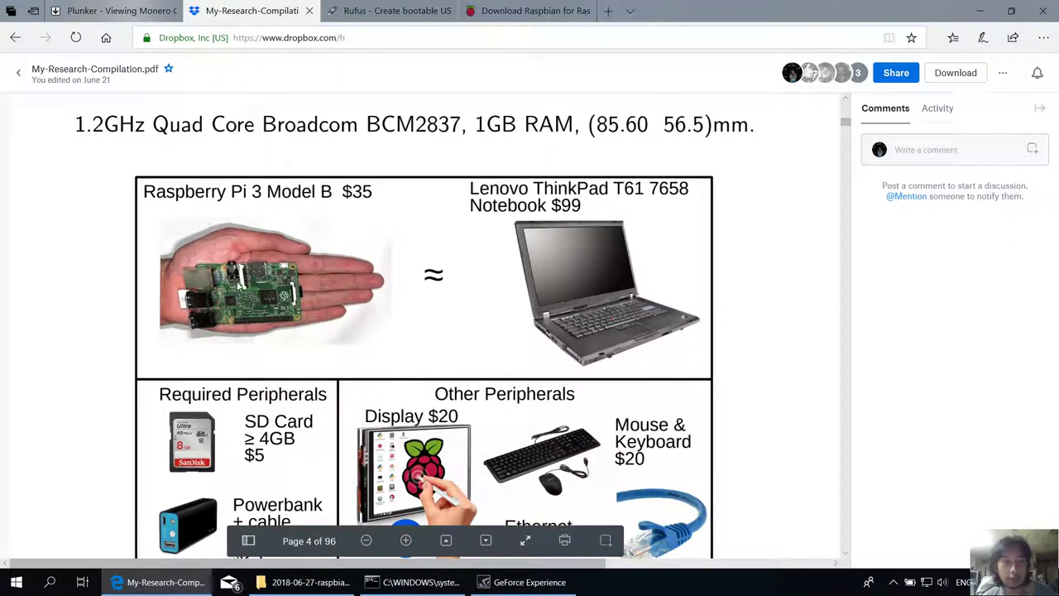
left_click(558, 6)
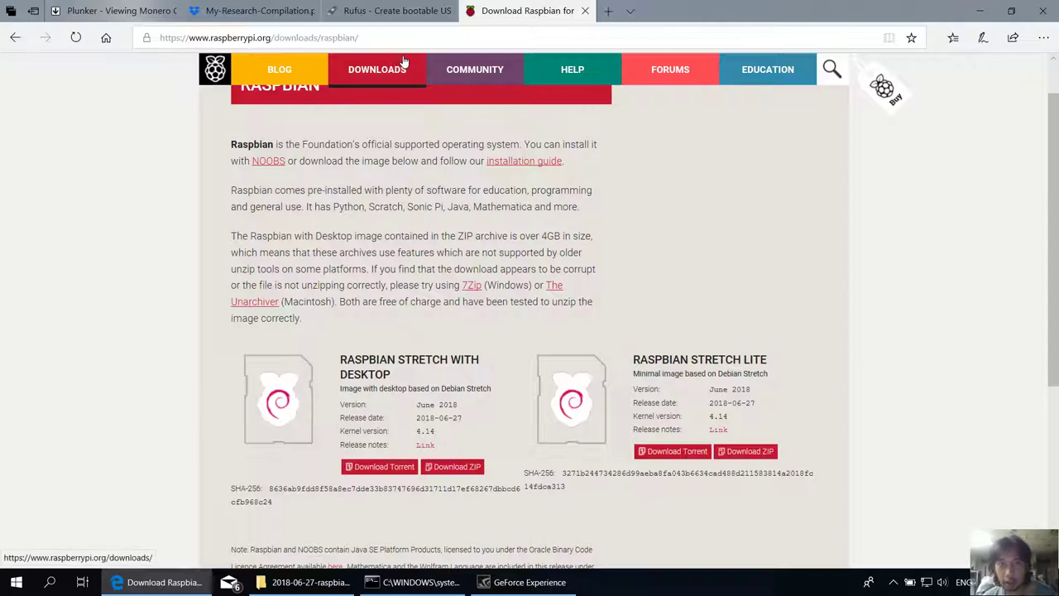
View the Rufus download page, then bring up the 2018-06-27-raspbian-stretch folder in File Explorer.
left_click(400, 20)
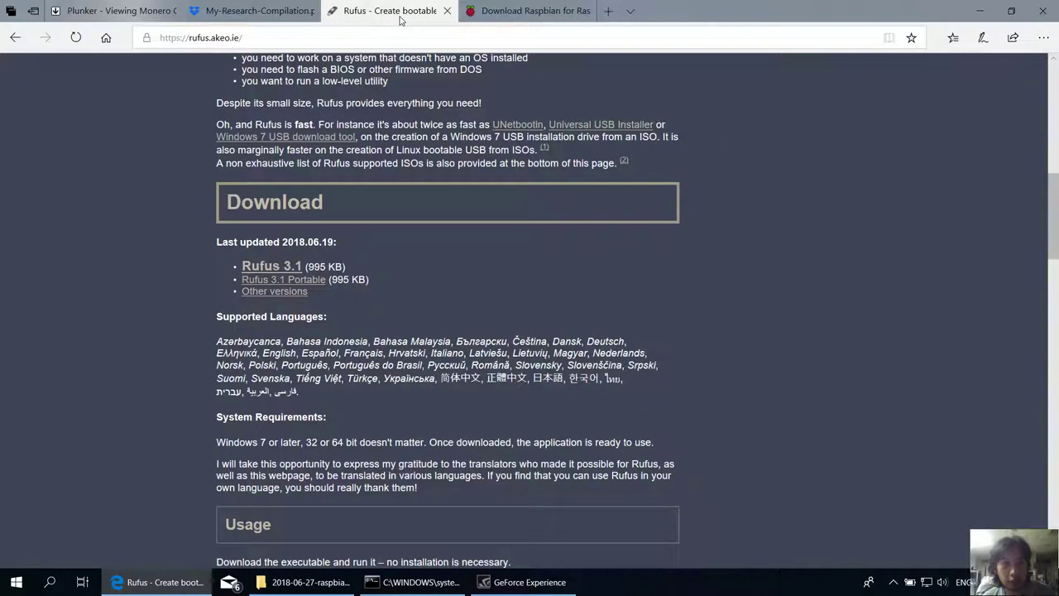
left_click(217, 42)
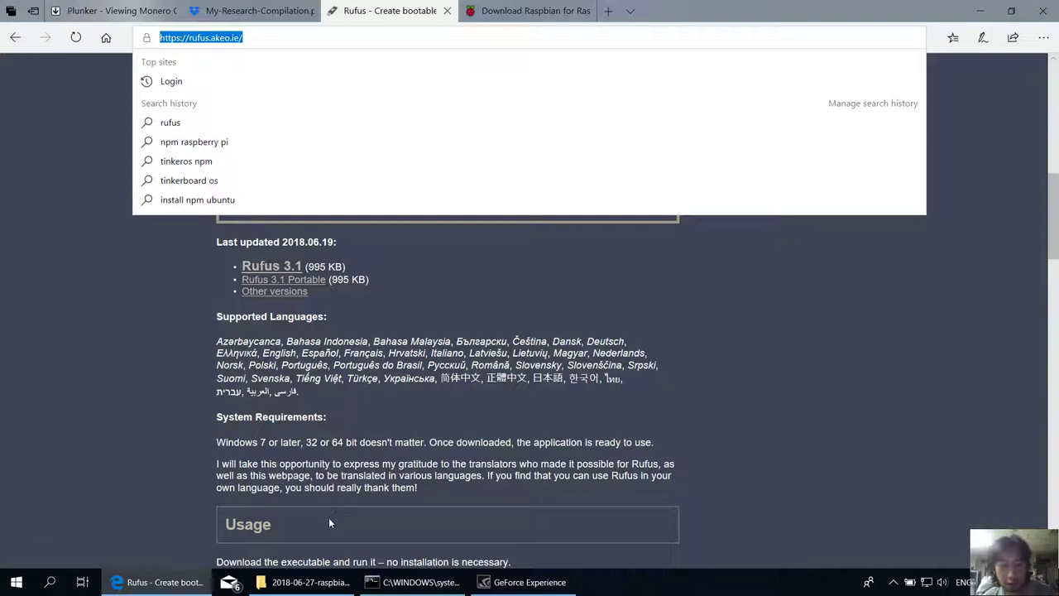
left_click(318, 581)
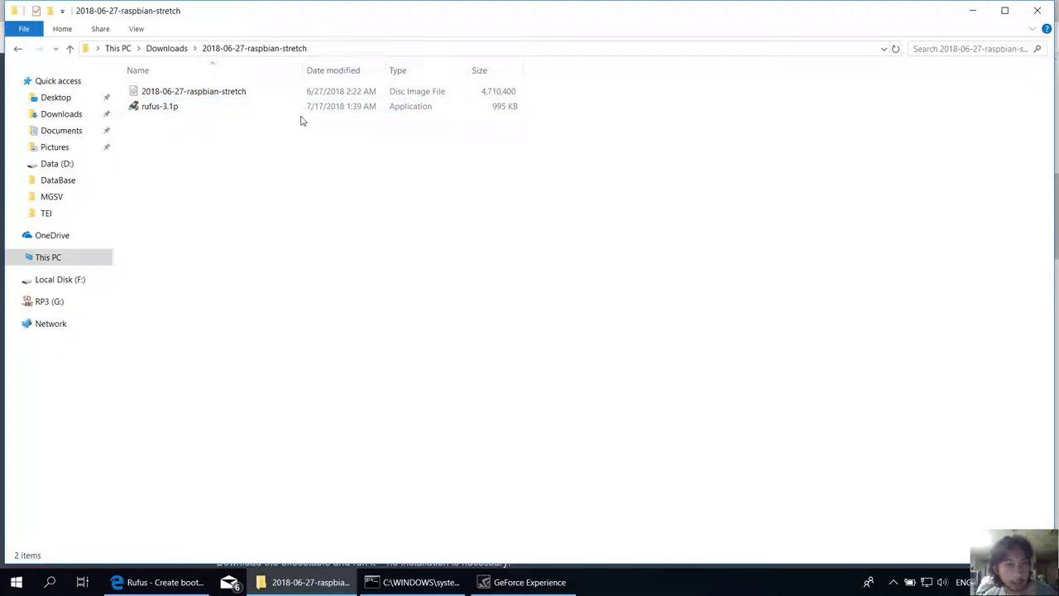
Launch rufus-3.1p with admin rights, allow update checks, and dismiss the duplicate-instance error.
double_click(164, 108)
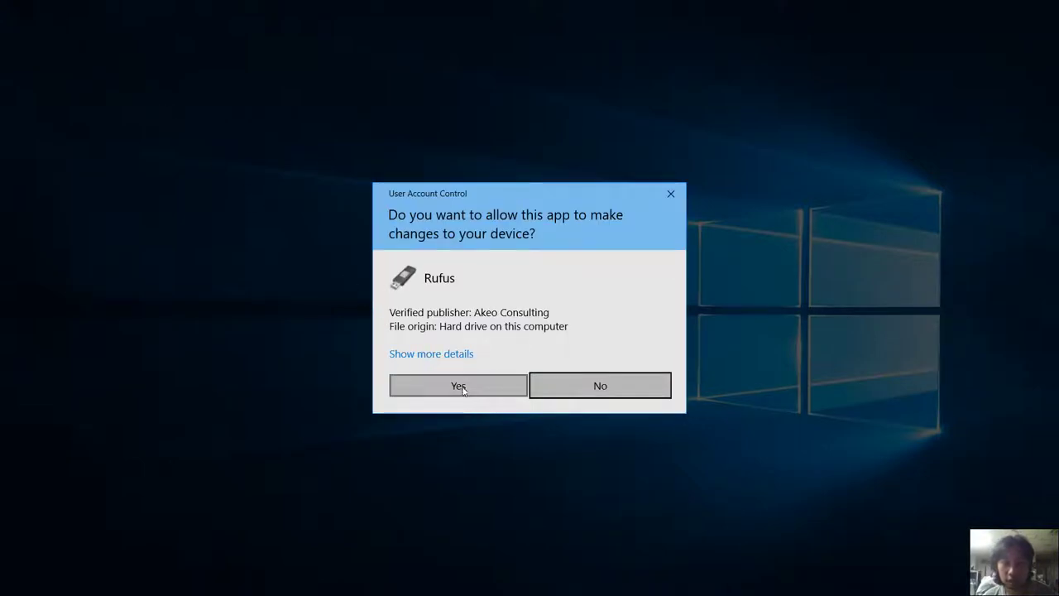
left_click(460, 386)
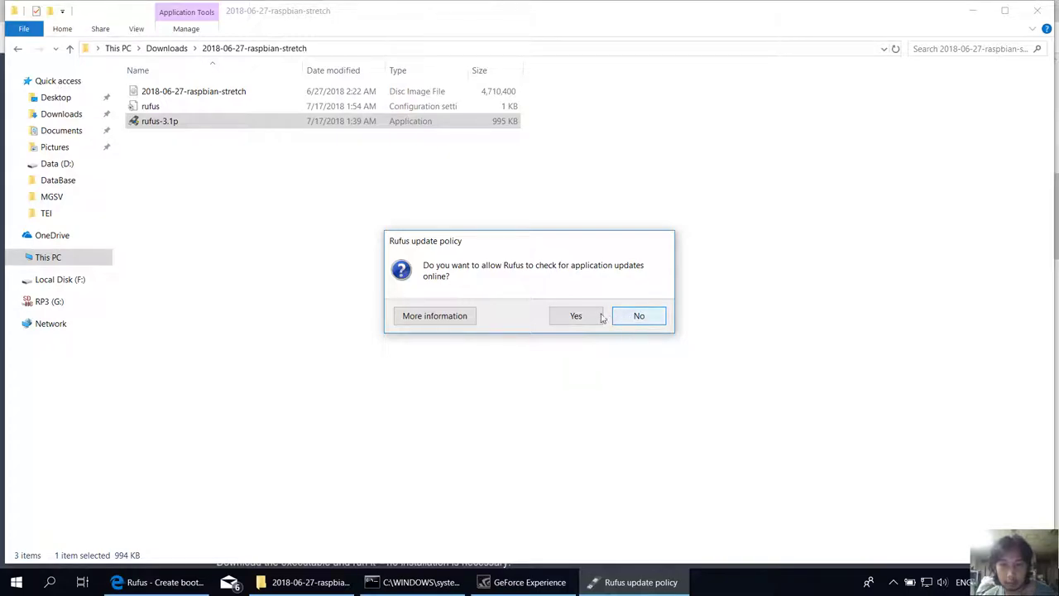
left_click(593, 318)
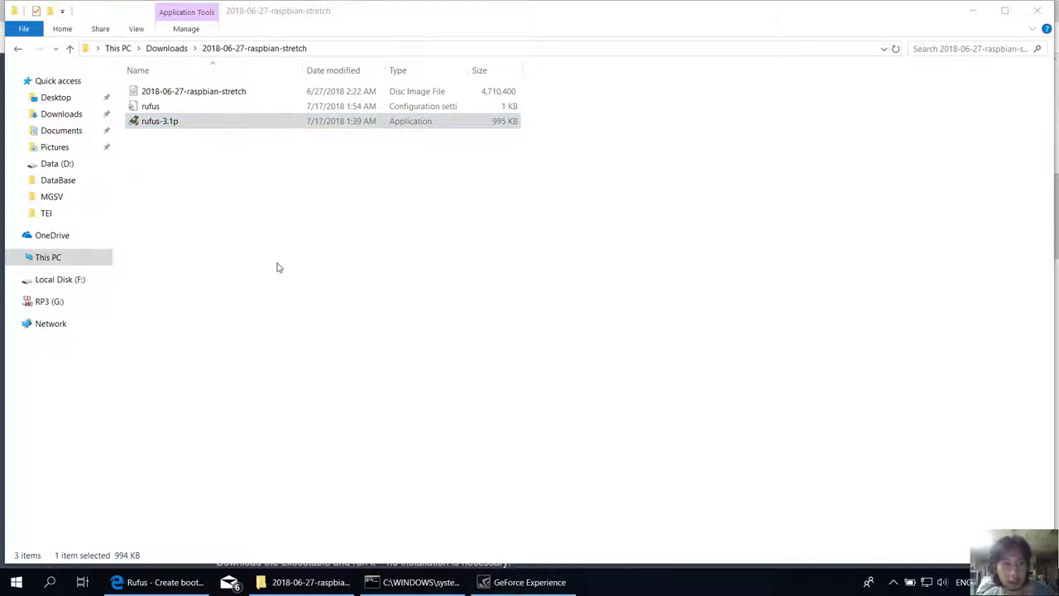
double_click(160, 120)
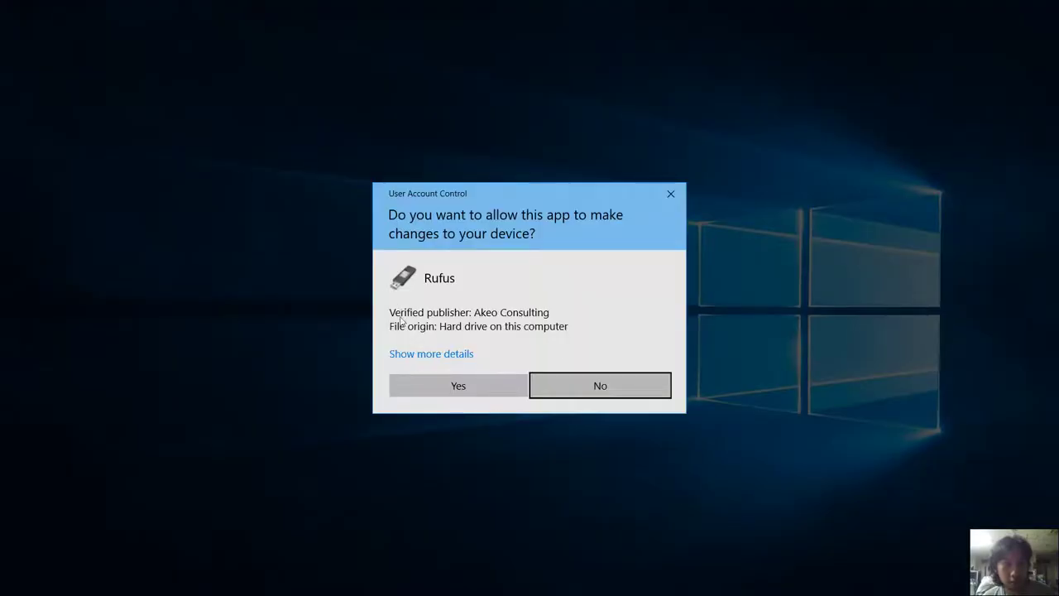
left_click(435, 387)
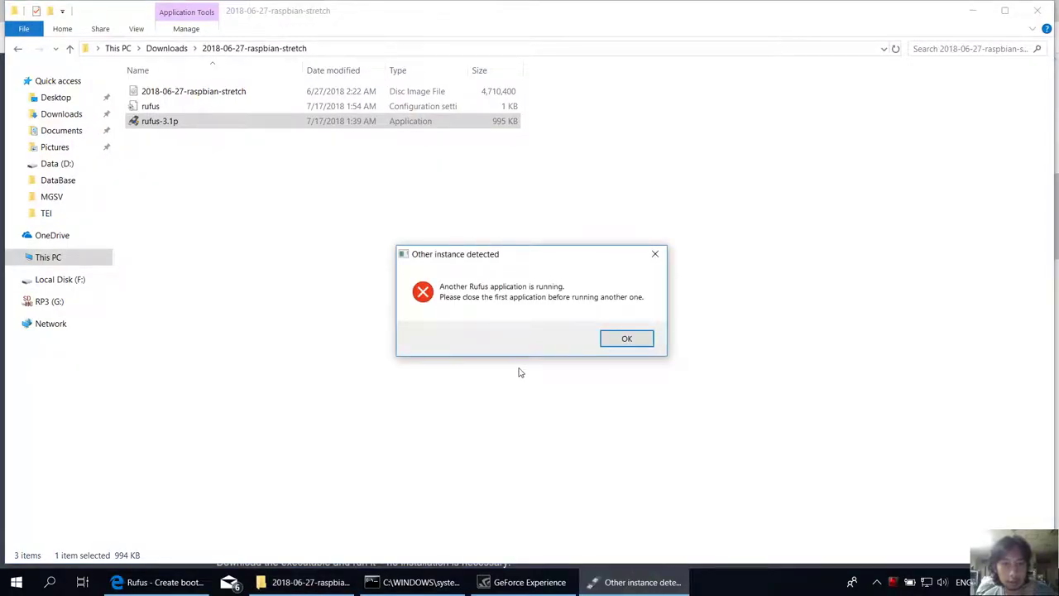
left_click(608, 342)
Minimize the Explorer, Edge and GeForce Experience windows and search the tray for the running Rufus.
left_click(331, 582)
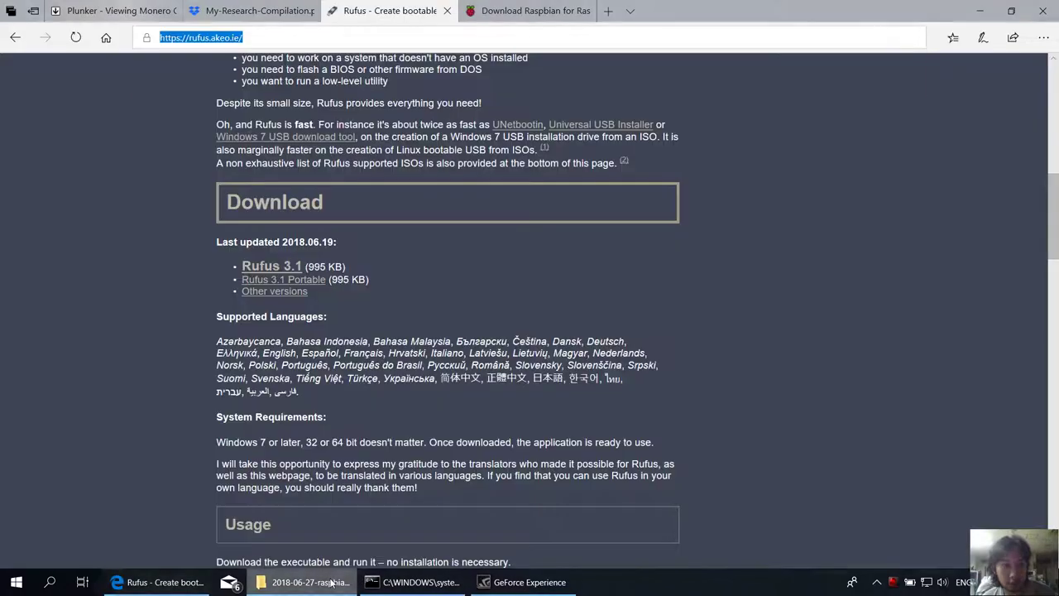
left_click(980, 11)
left_click(966, 74)
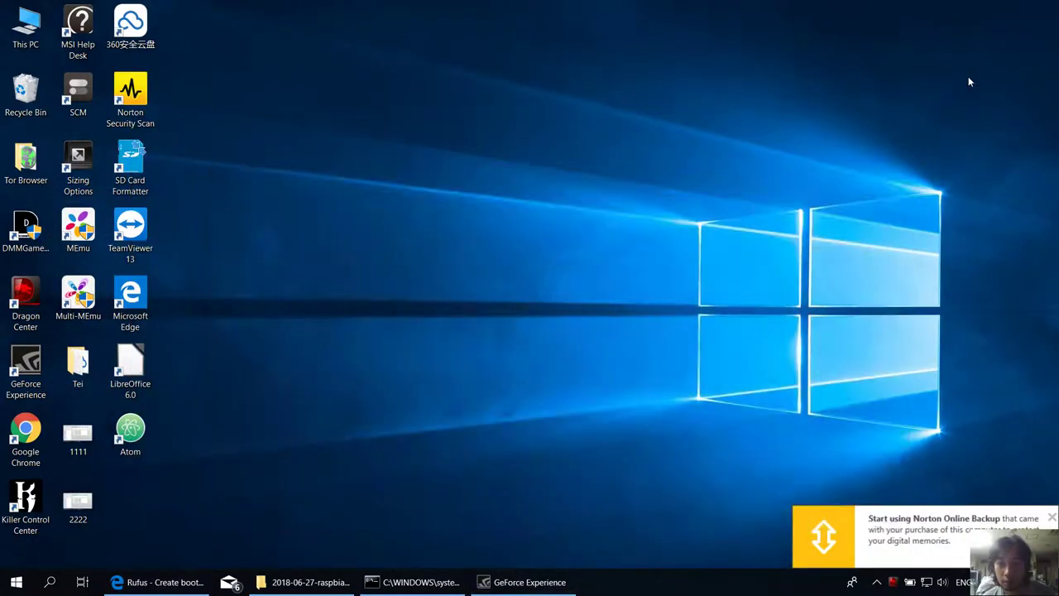
left_click(172, 589)
left_click(306, 582)
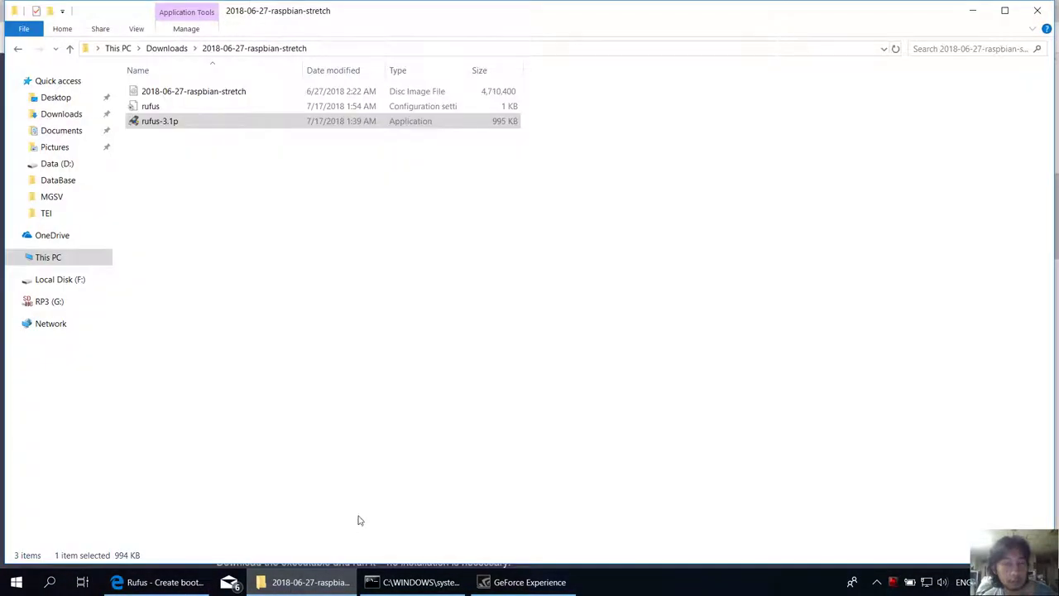
left_click(877, 582)
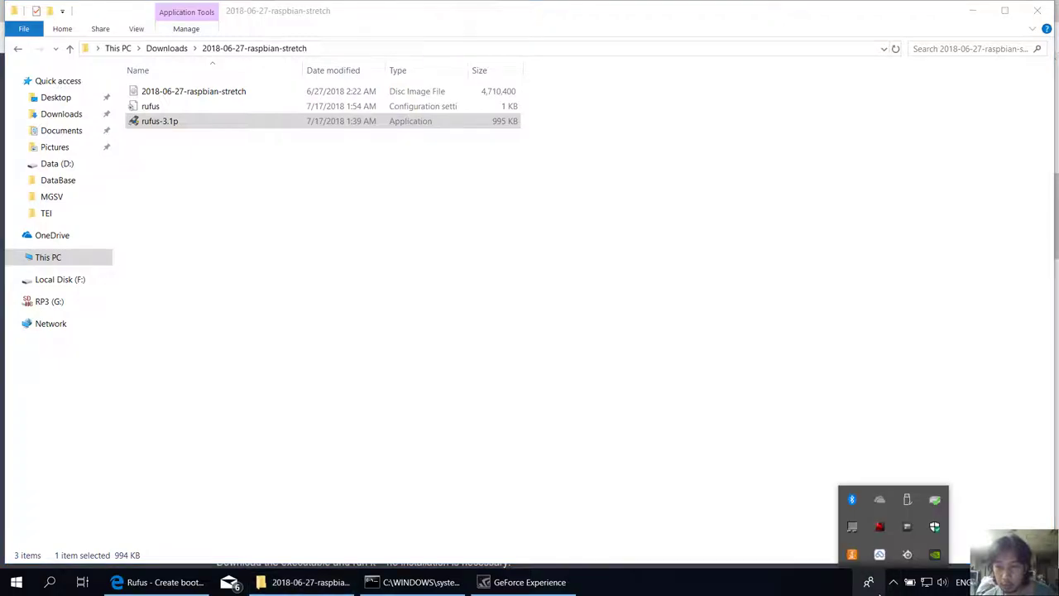
left_click(876, 588)
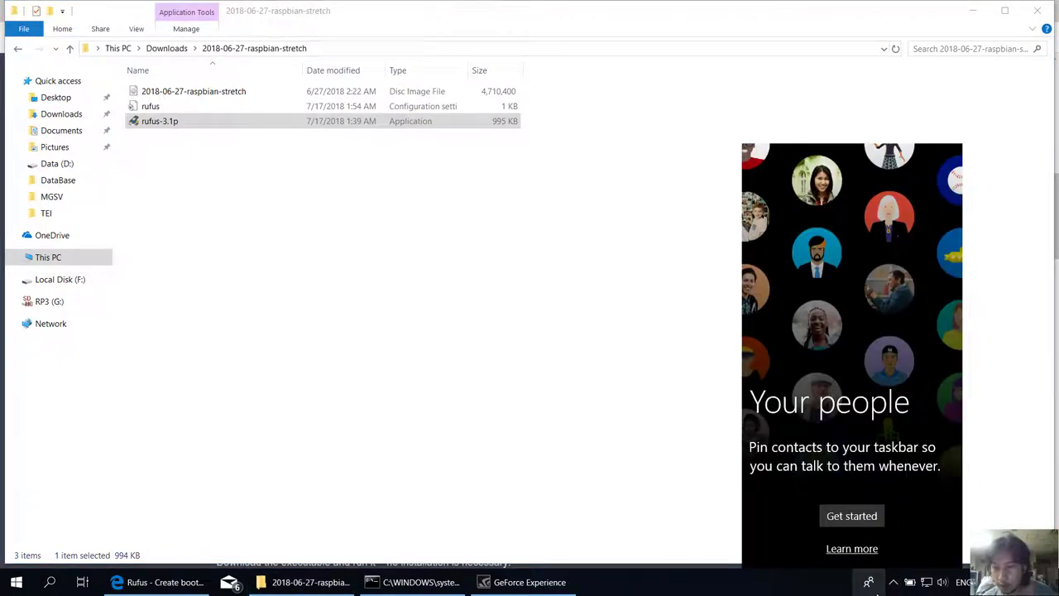
right_click(852, 583)
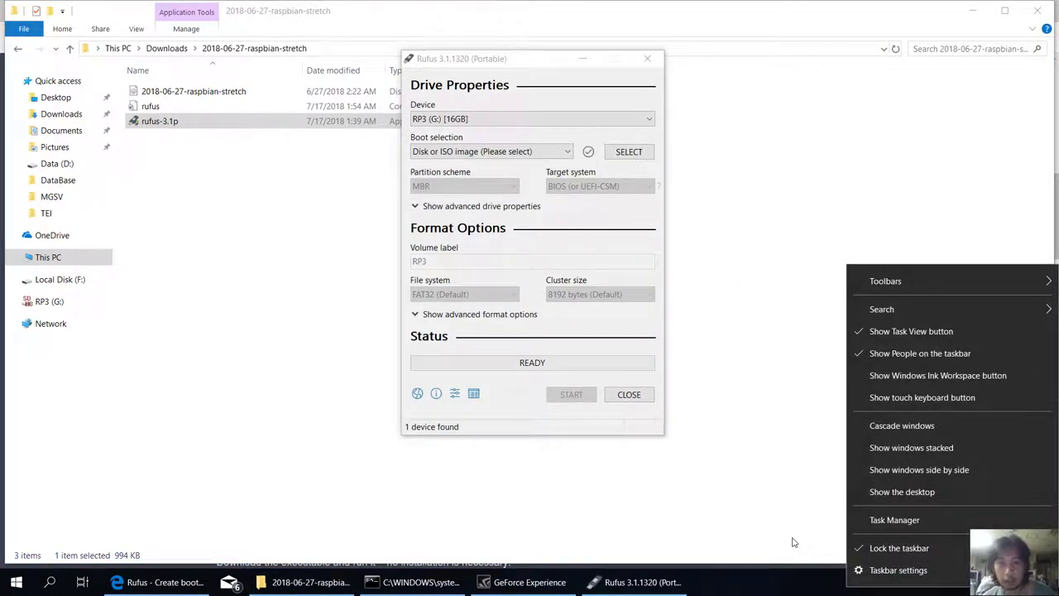
In Rufus, choose the RP3 (G:) 16GB card as device with disk or ISO image boot selection.
left_click(671, 497)
left_click(662, 573)
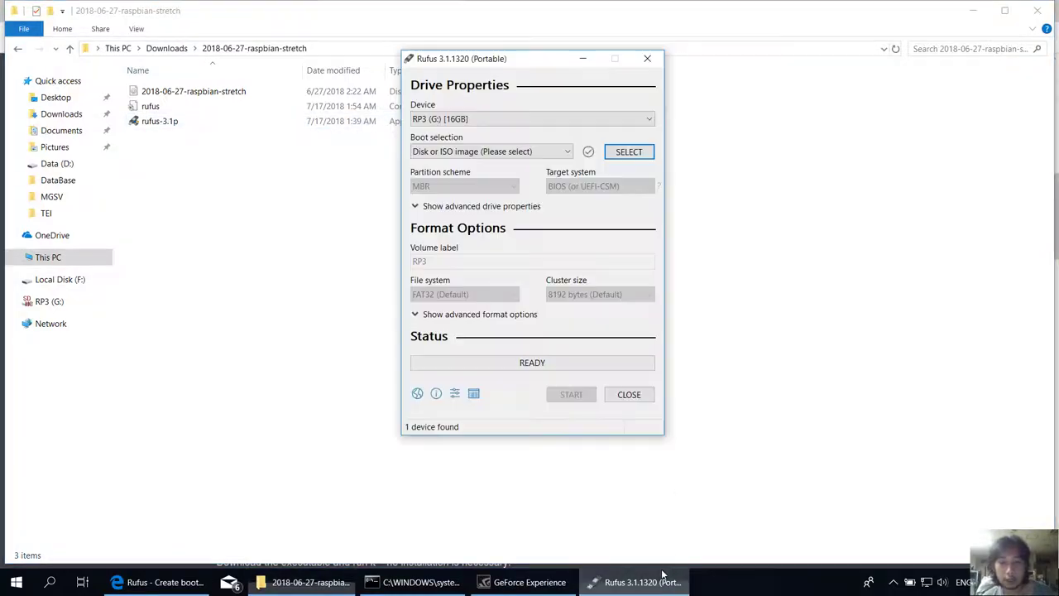
left_click(577, 122)
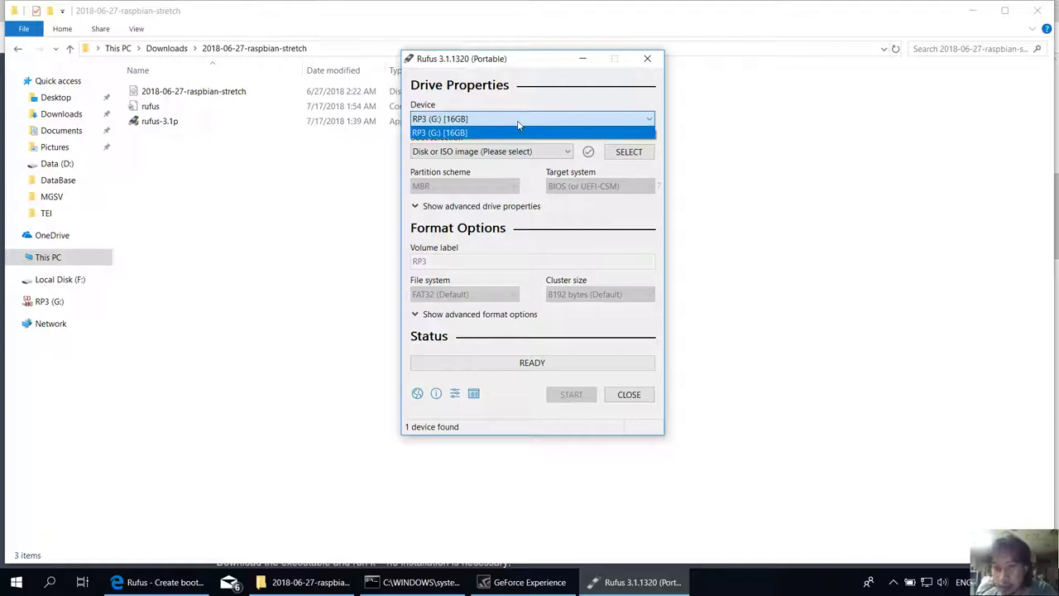
left_click(478, 133)
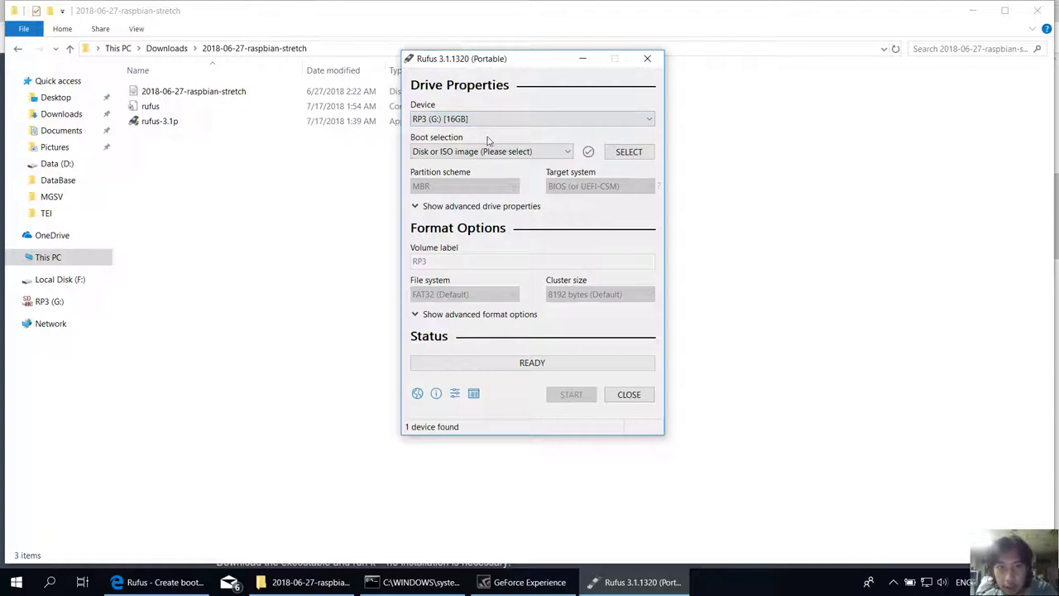
left_click(561, 153)
left_click(561, 149)
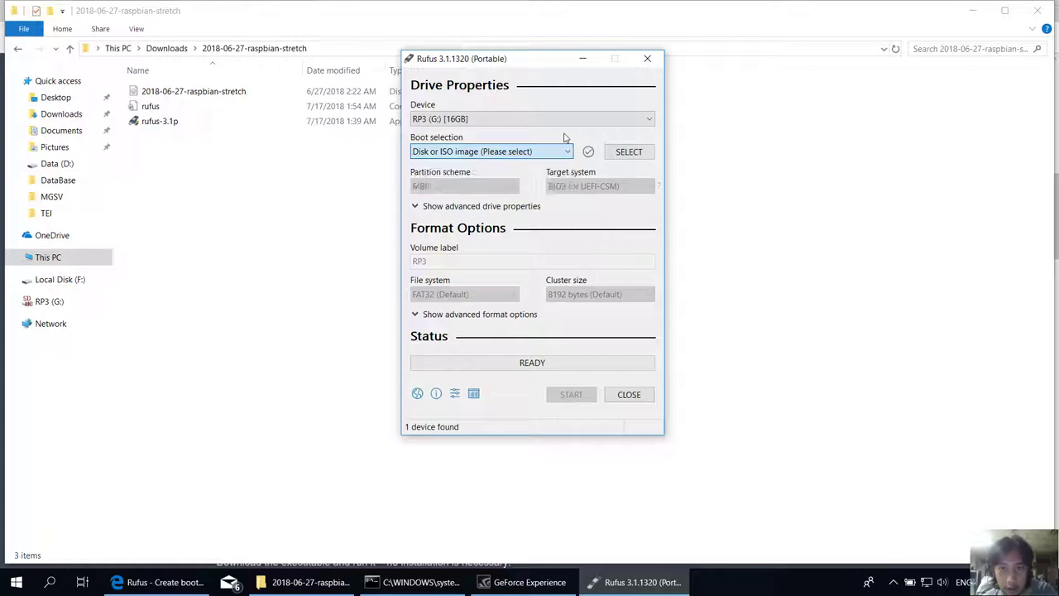
Load 2018-06-27-raspbian-stretch.img as the boot image, briefly checking the advanced drive properties.
left_click(626, 152)
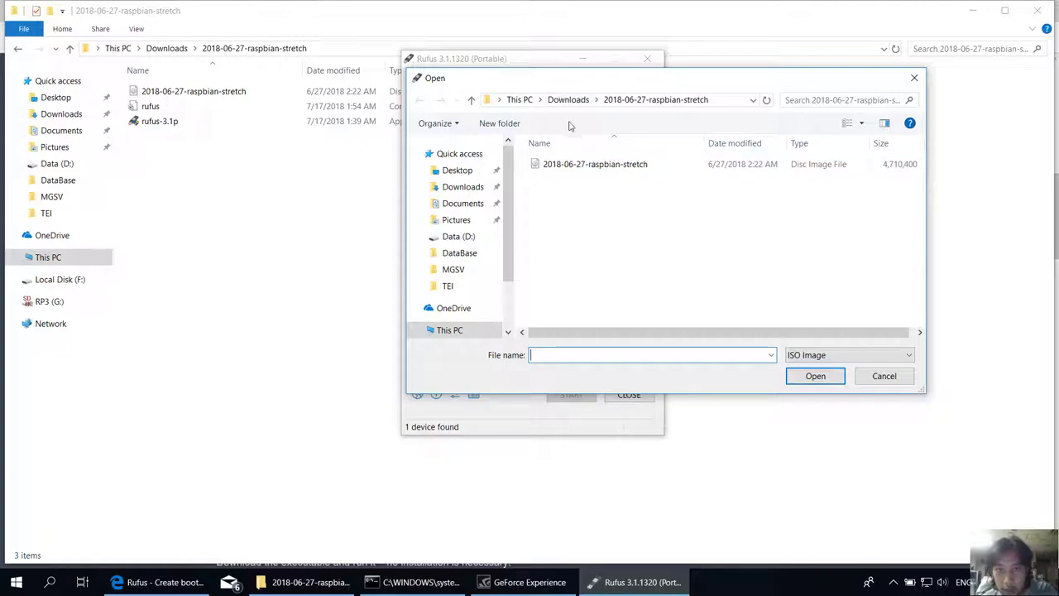
double_click(596, 165)
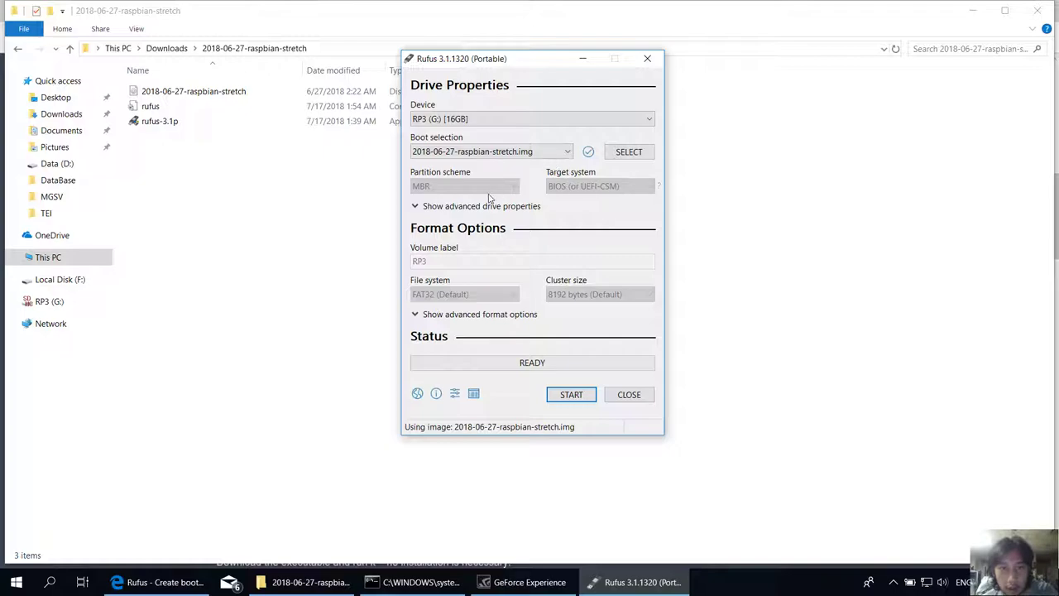
left_click(491, 206)
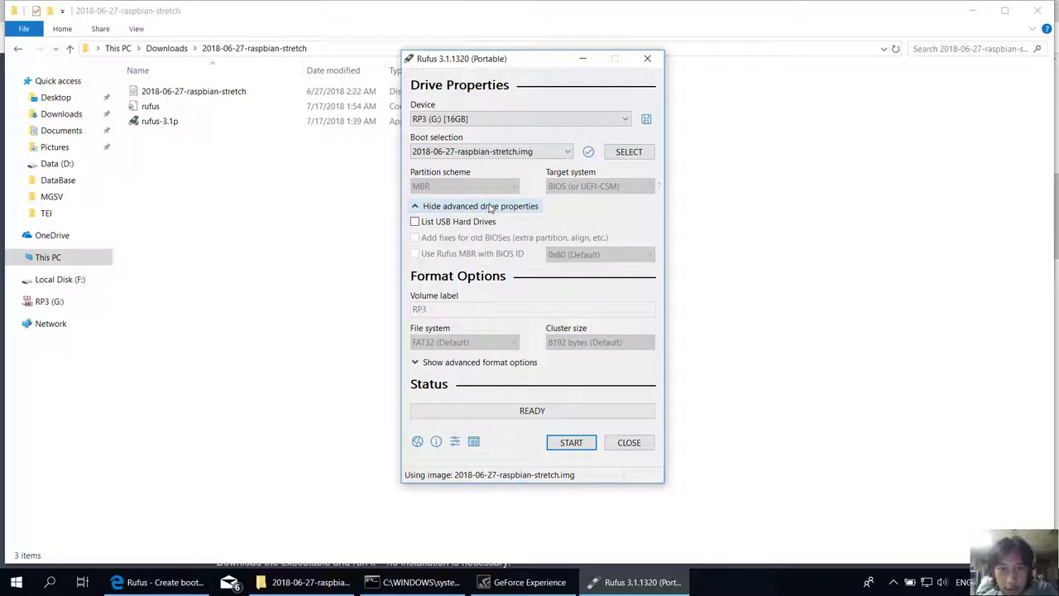
left_click(475, 206)
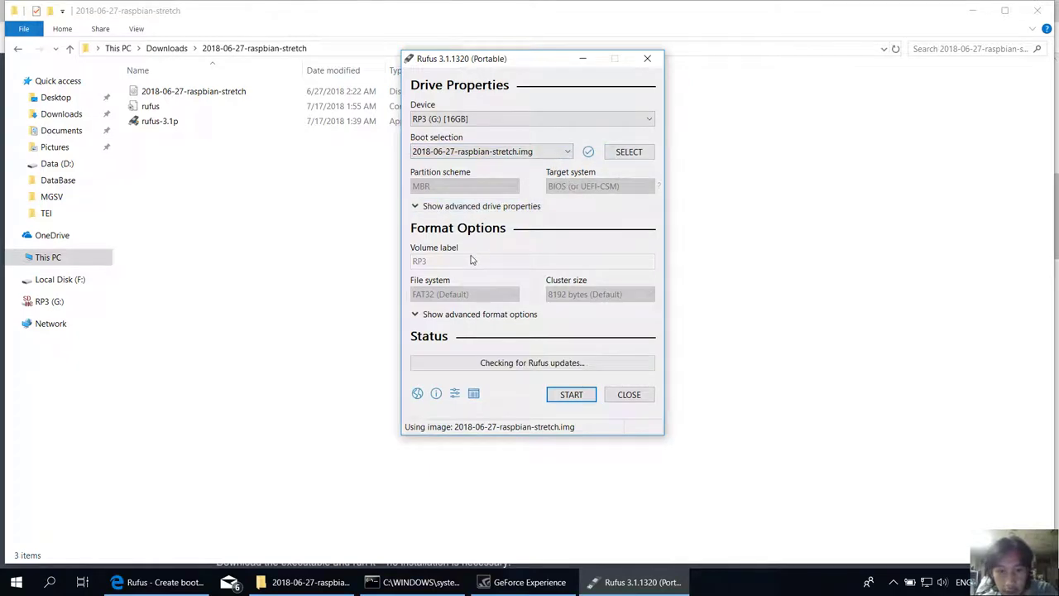
left_click(449, 157)
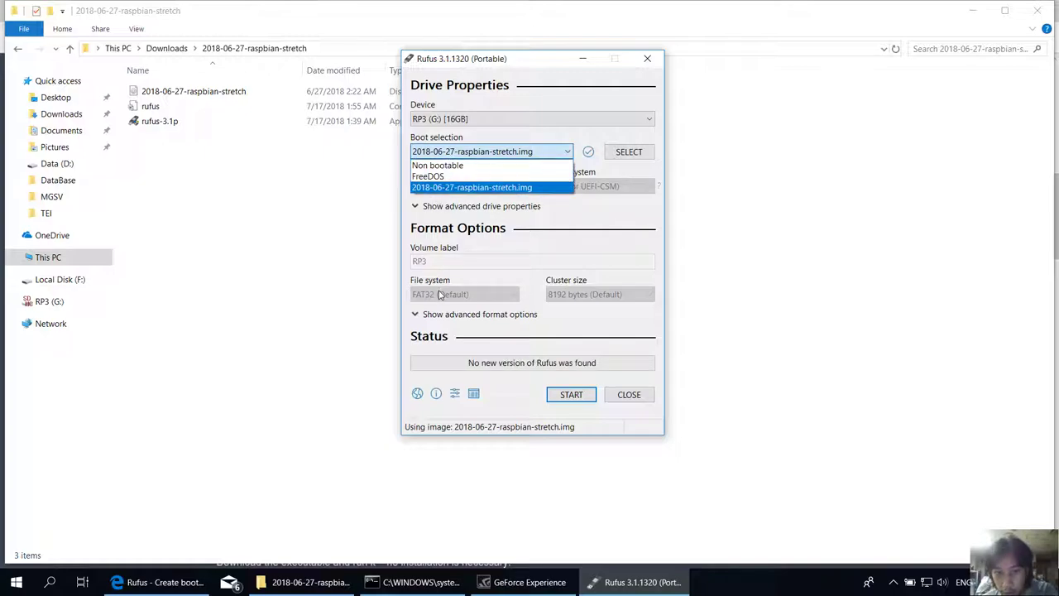
left_click(451, 323)
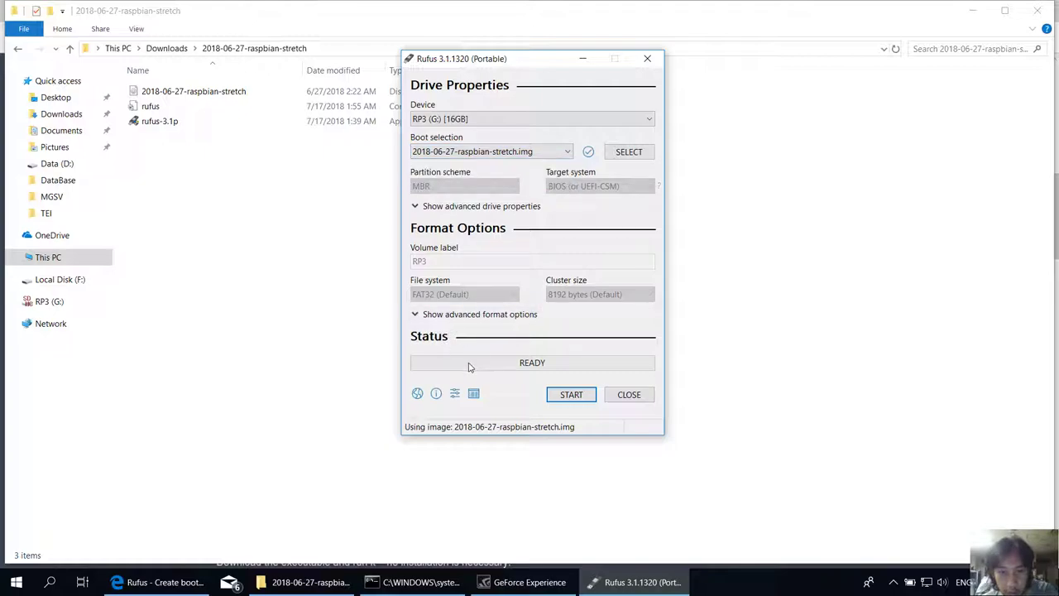
Start writing the Raspbian image to RP3 (G:), accepting the warning that all data will be erased.
left_click(566, 398)
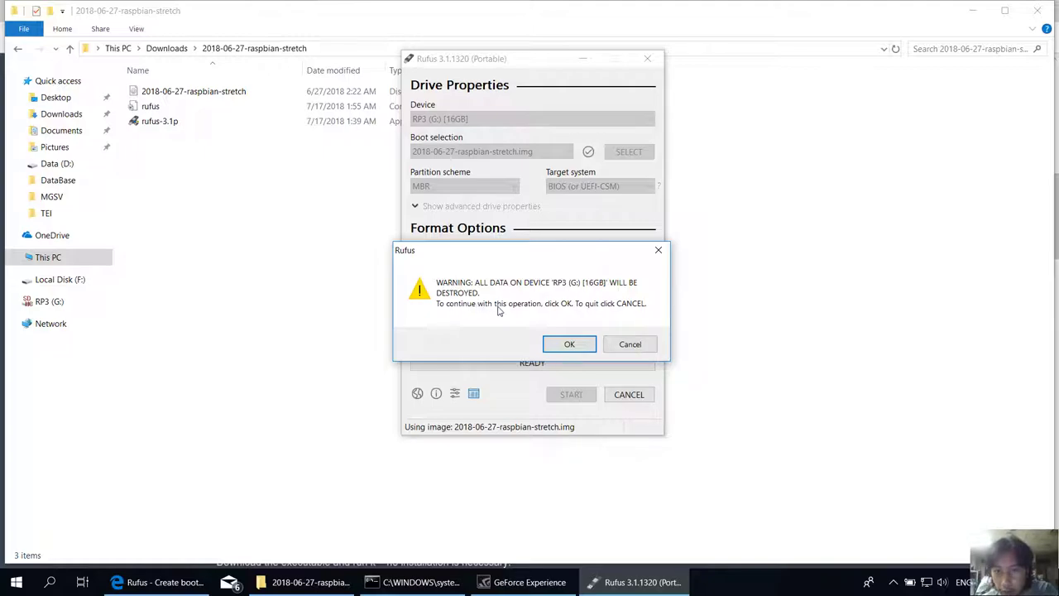
left_click(569, 346)
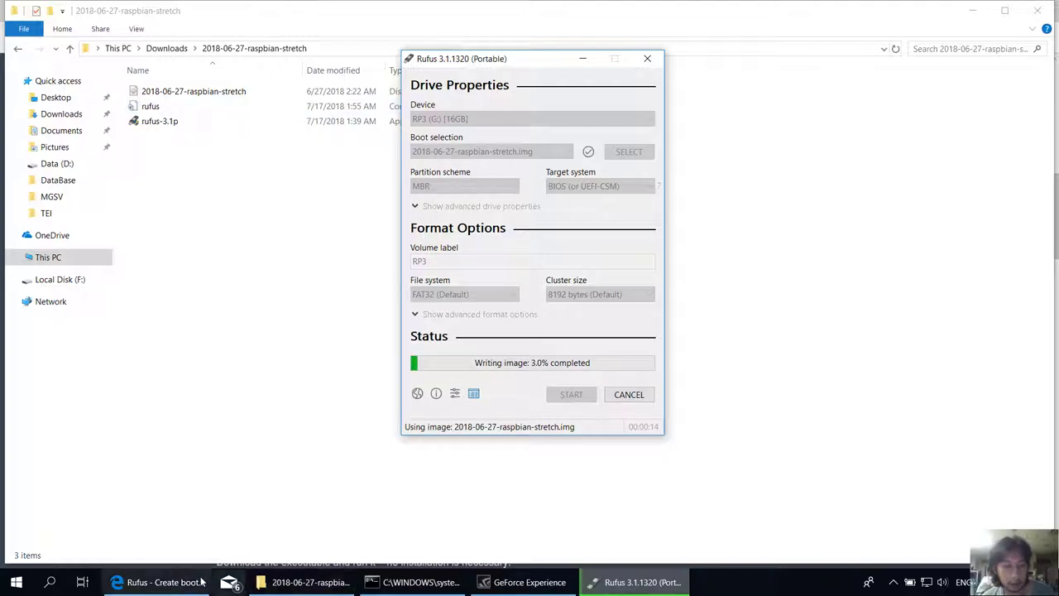
Switch from the raspbian-stretch folder to Edge and view the My-Research-Compilation PDF tab.
left_click(317, 582)
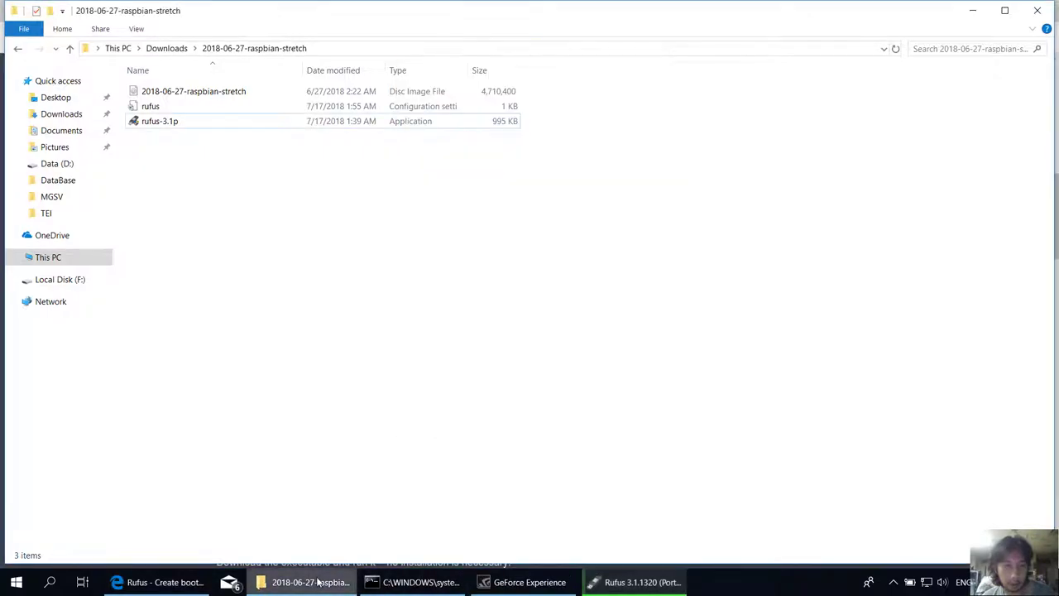
left_click(178, 581)
left_click(283, 38)
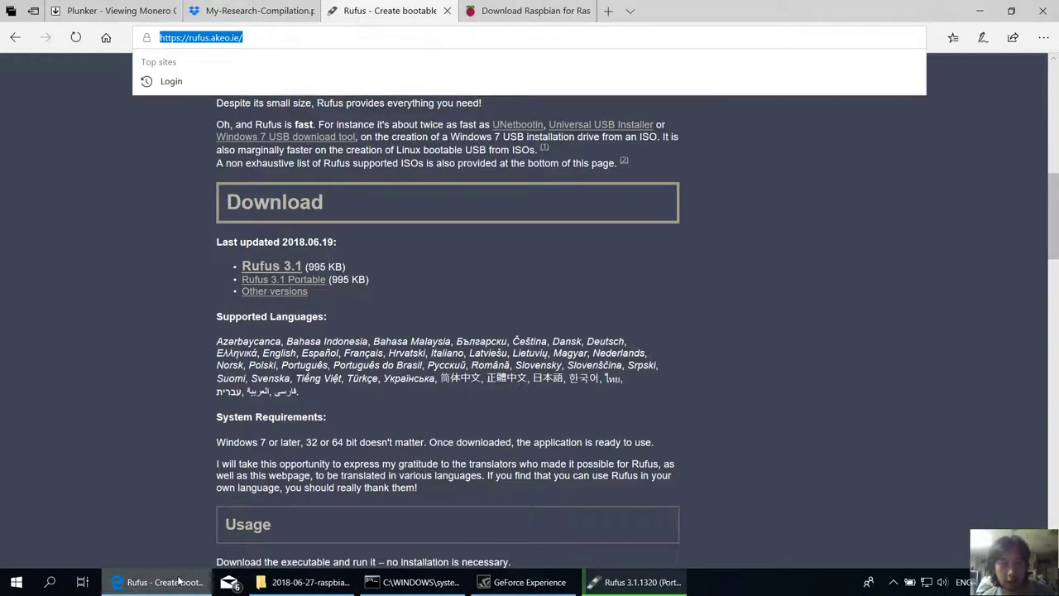
left_click(249, 11)
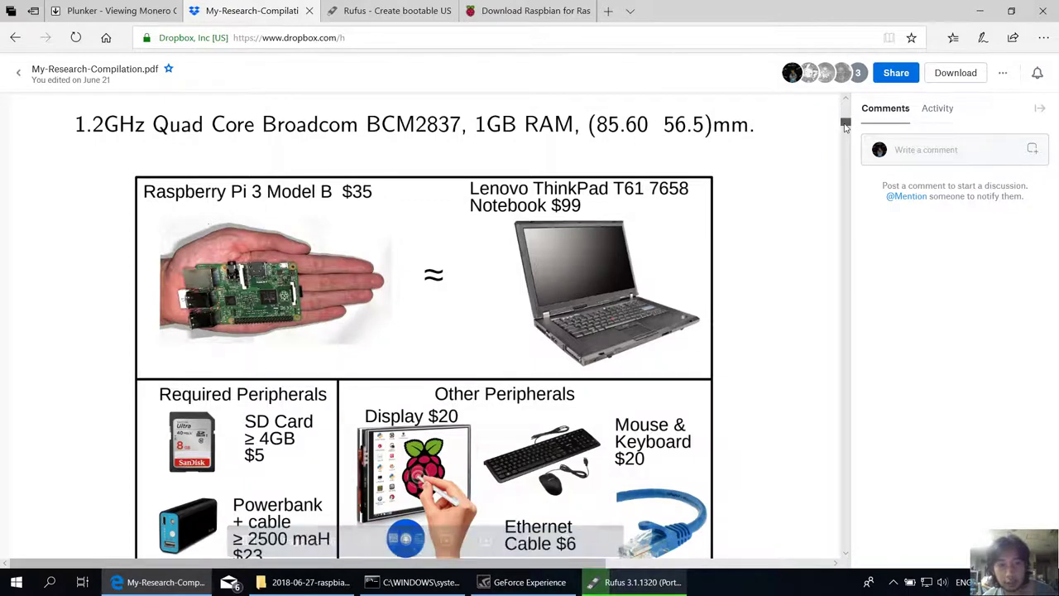
scroll(845, 124, "down", 2)
scroll(845, 124, "up", 1)
scroll(845, 124, "up", 1)
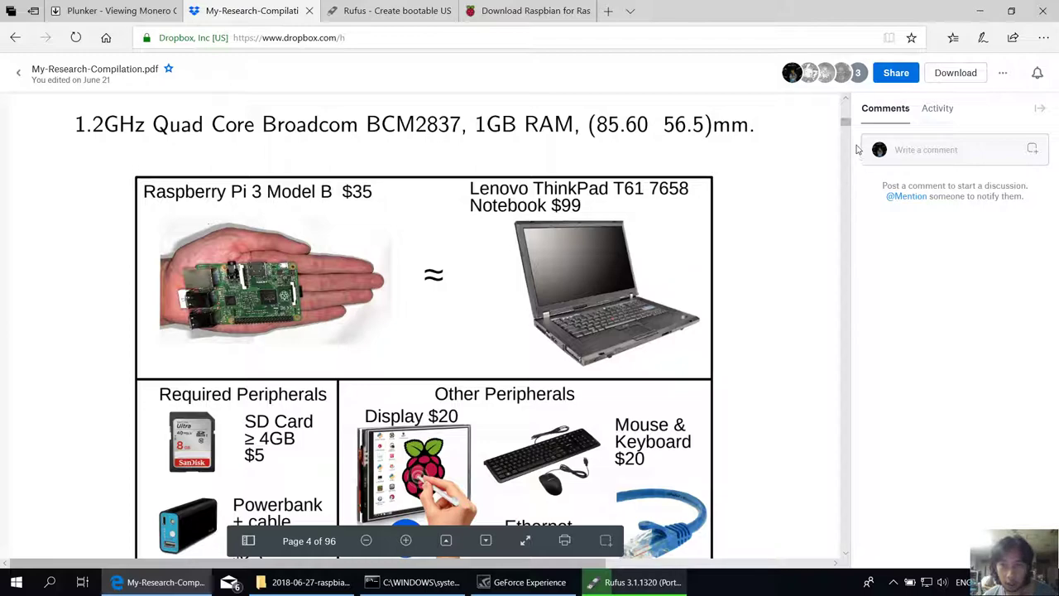
scroll(847, 122, "down", 1)
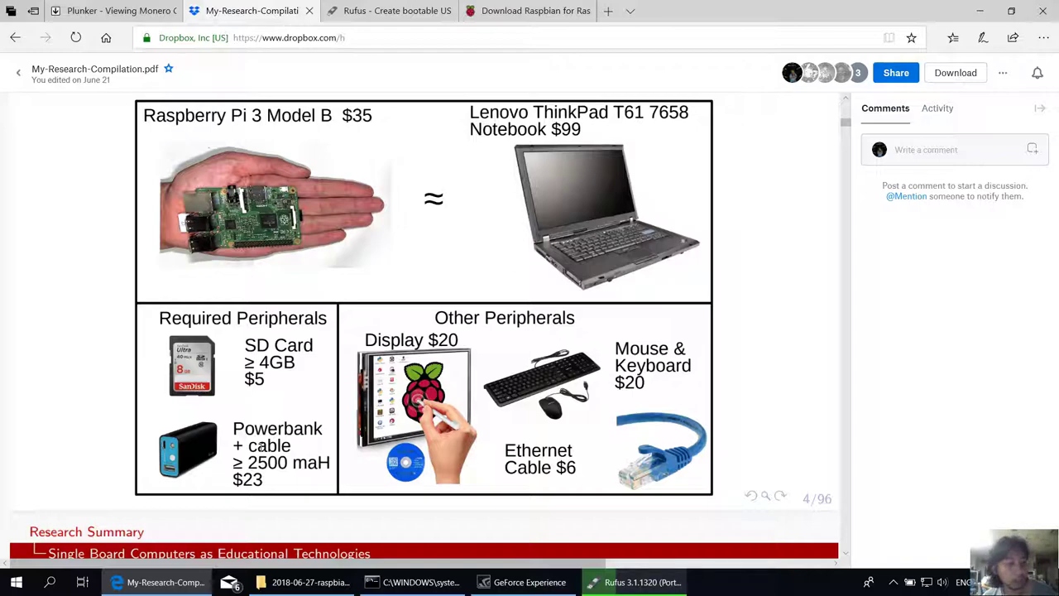
mouse_move(216, 449)
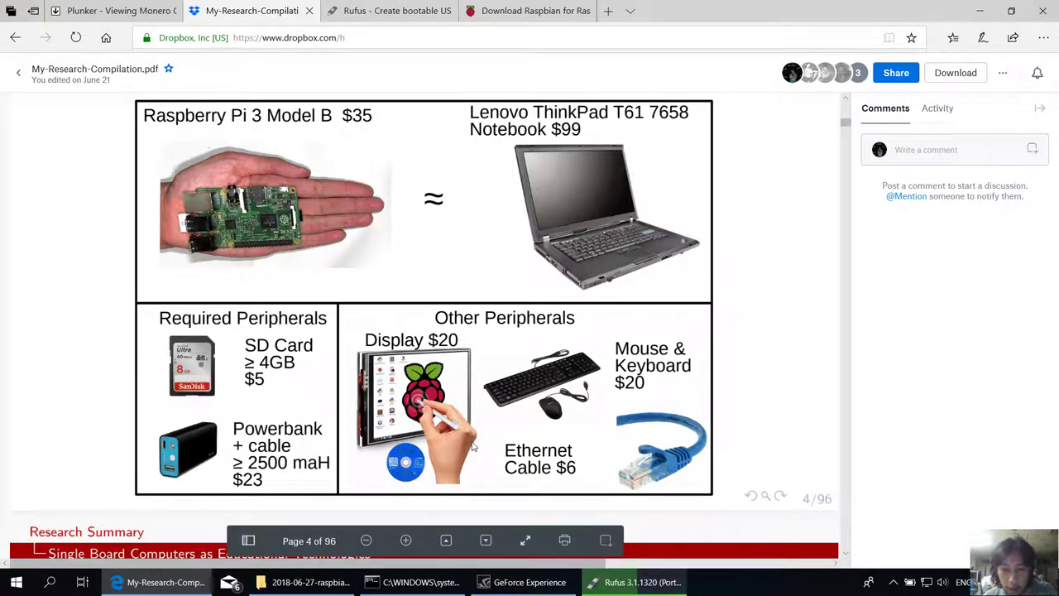
mouse_move(512, 584)
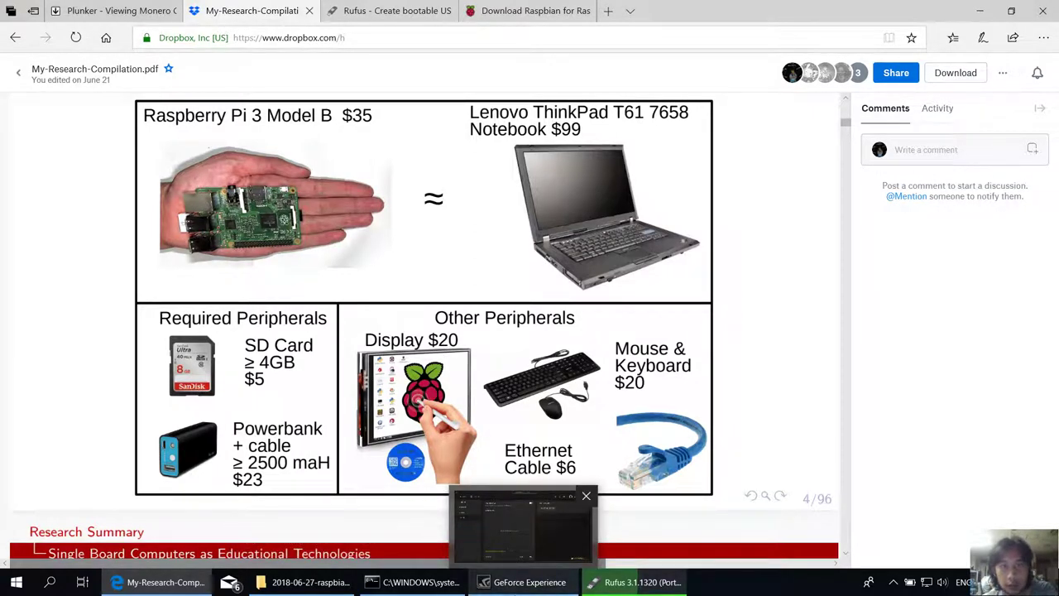
left_click(522, 525)
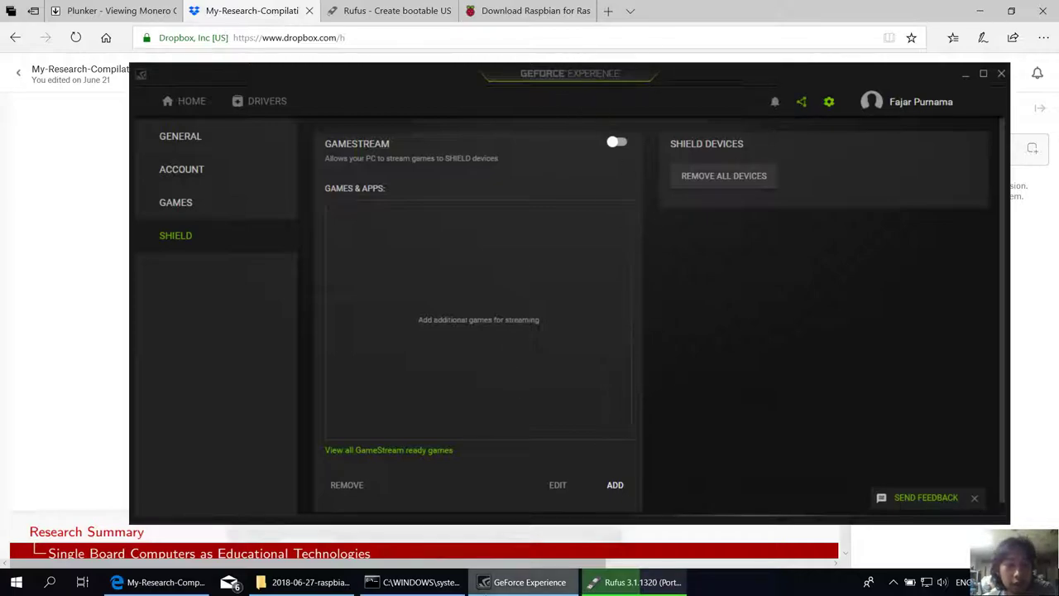
left_click(521, 584)
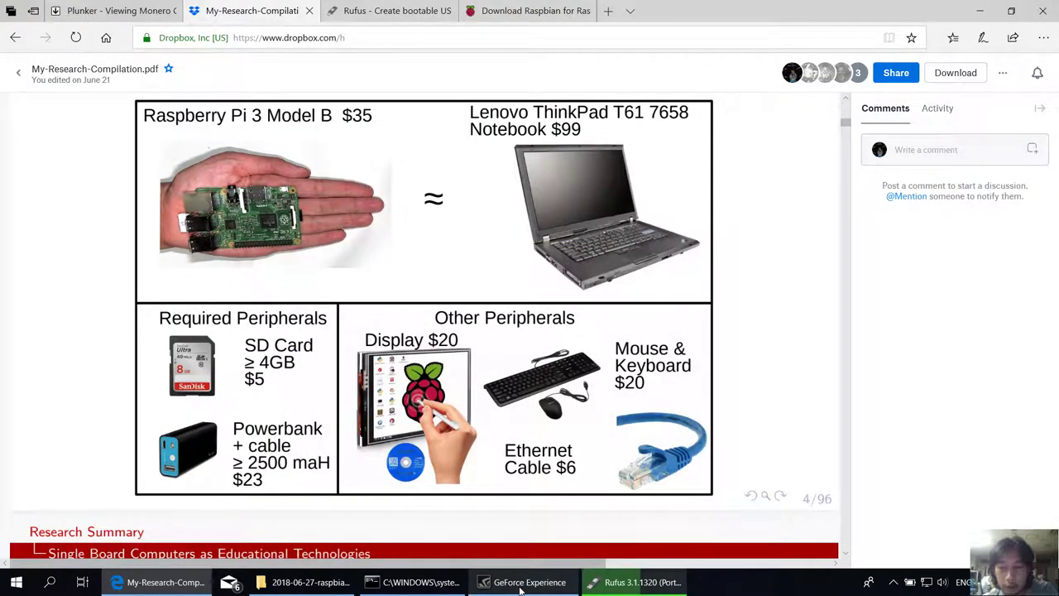
Check that Rufus is writing the image (58.4%), then start a blank new Edge tab.
left_click(593, 586)
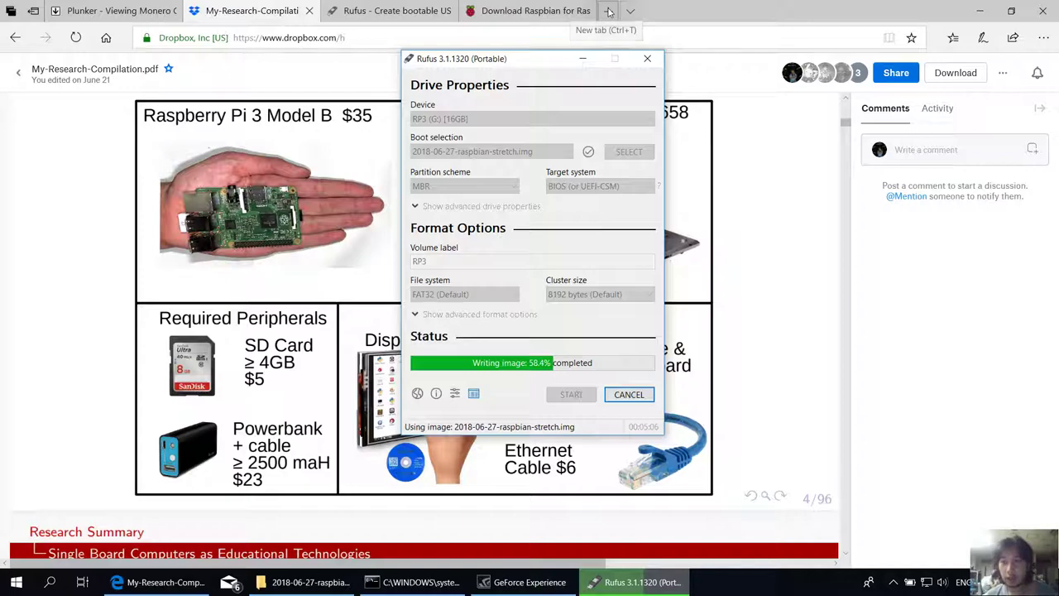
left_click(608, 10)
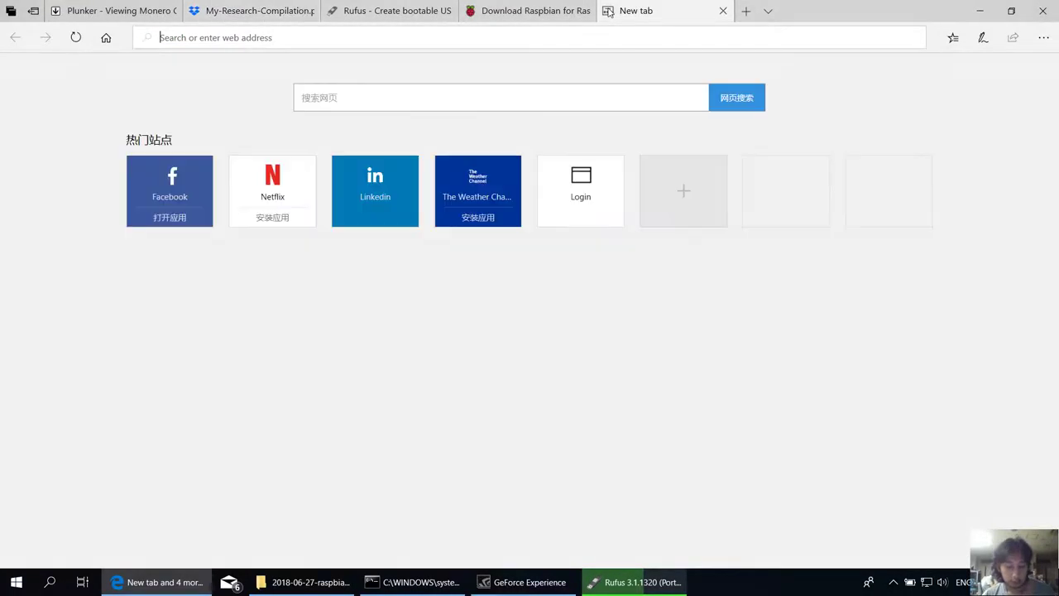
Search Google for 'hdmi cable', look over the Belkin Ultra High Speed 4K HDMI Cable listing, then close it.
type("hdmi ca")
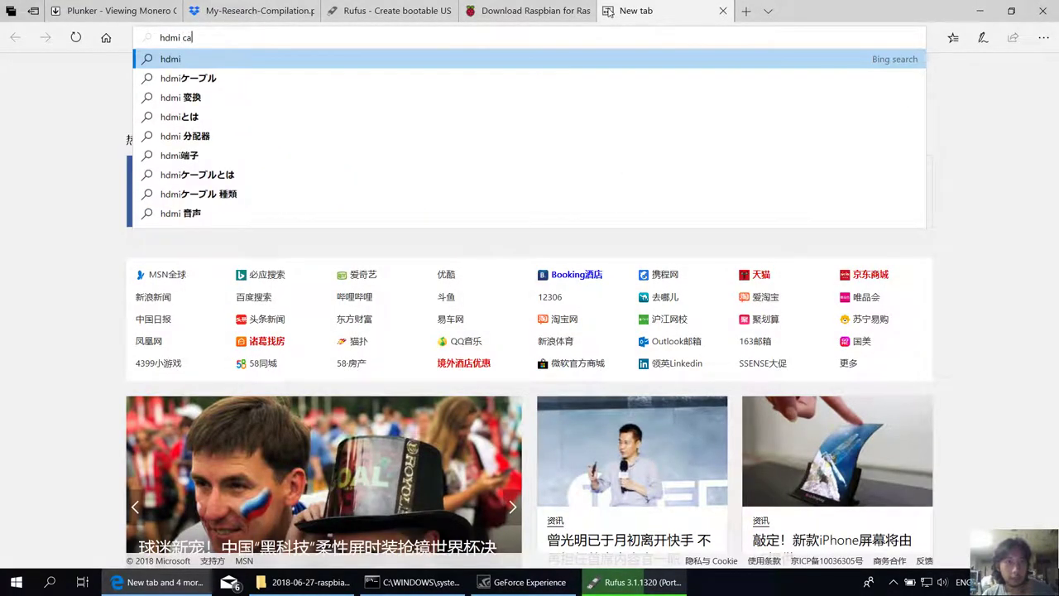
type("b")
key("BackSpace")
key("BackSpace")
key("BackSpace")
key("BackSpace")
key("BackSpace")
key("BackSpace")
key("BackSpace")
key("BackSpace")
type("ww")
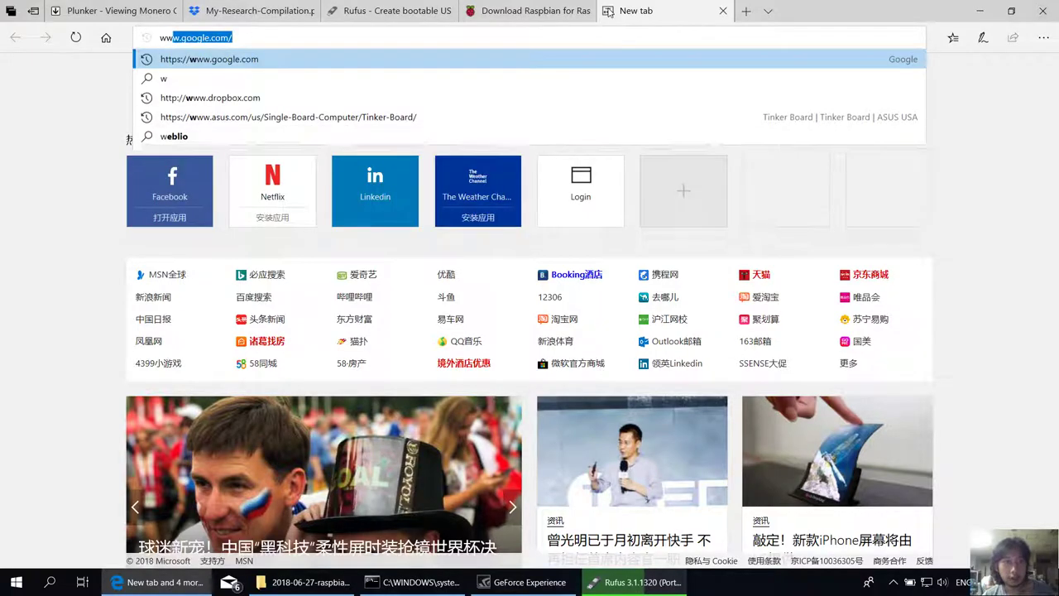
type("w")
key("Return")
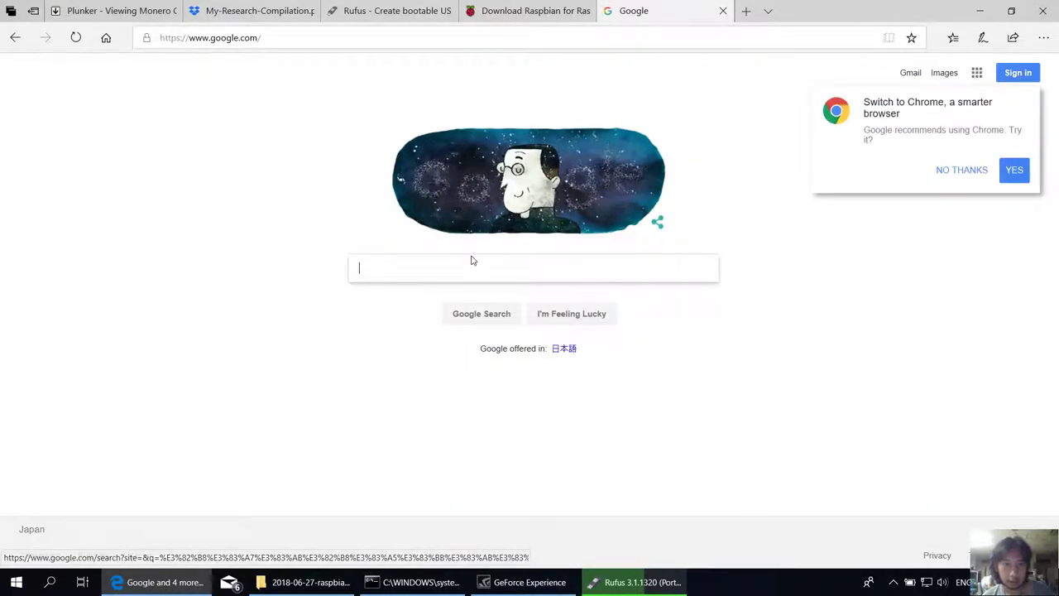
type("hdmi cab")
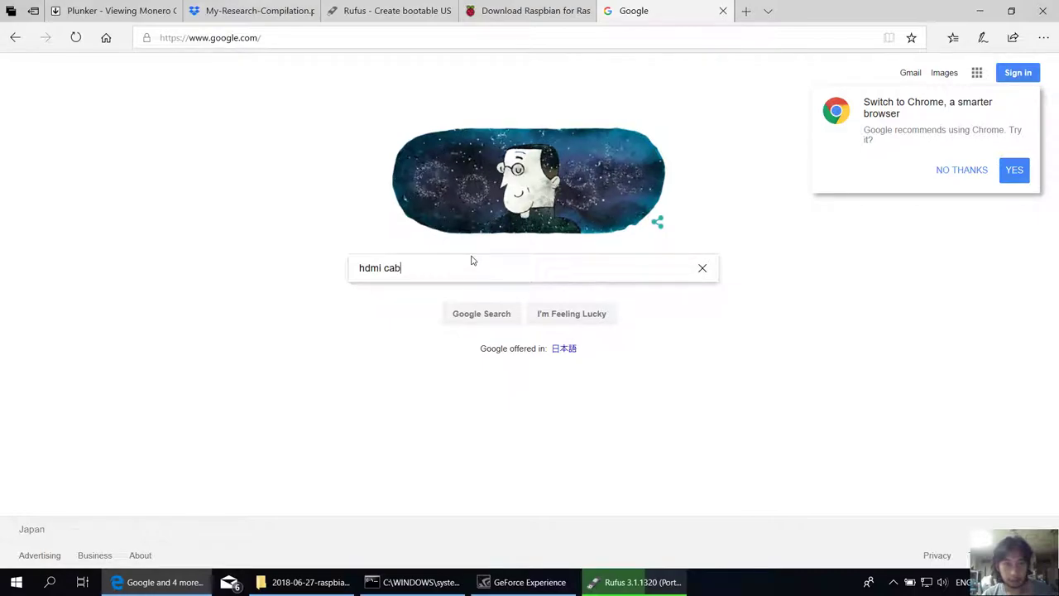
type("le")
key("Return")
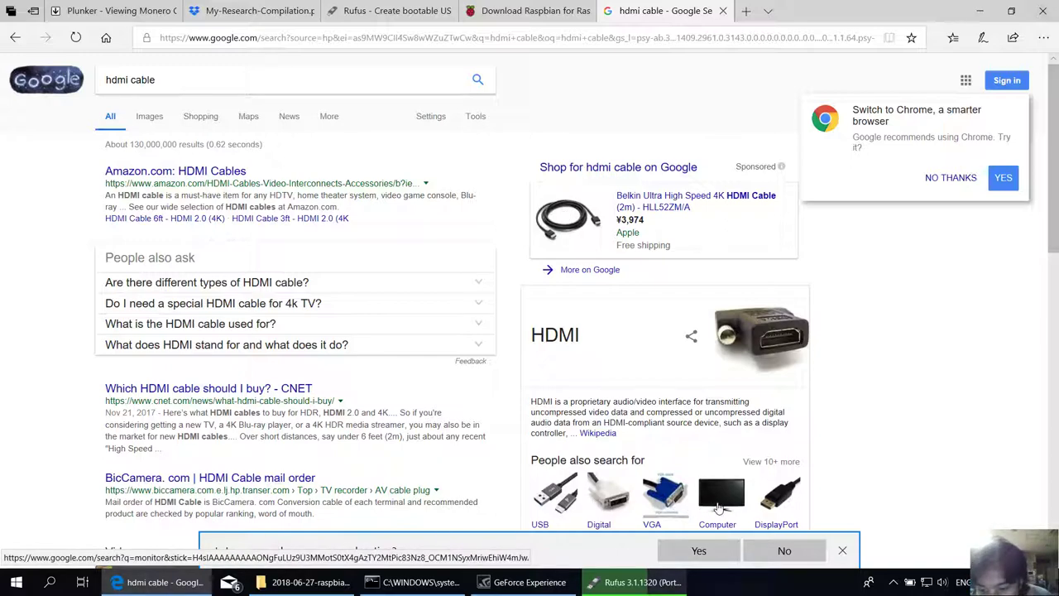
scroll(719, 509, "down", 1)
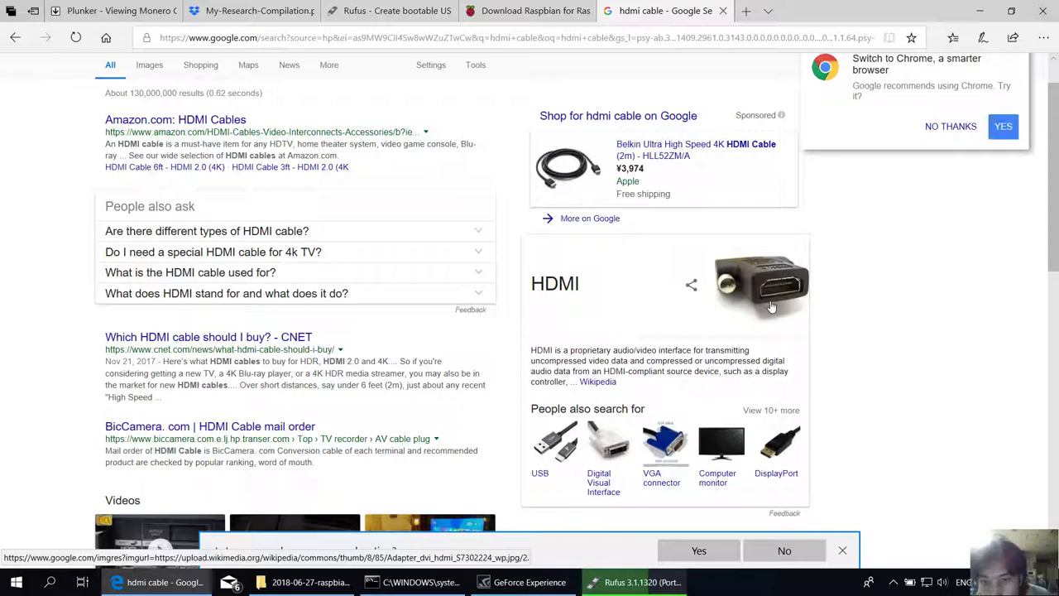
scroll(465, 201, "up", 1)
scroll(464, 201, "up", 1)
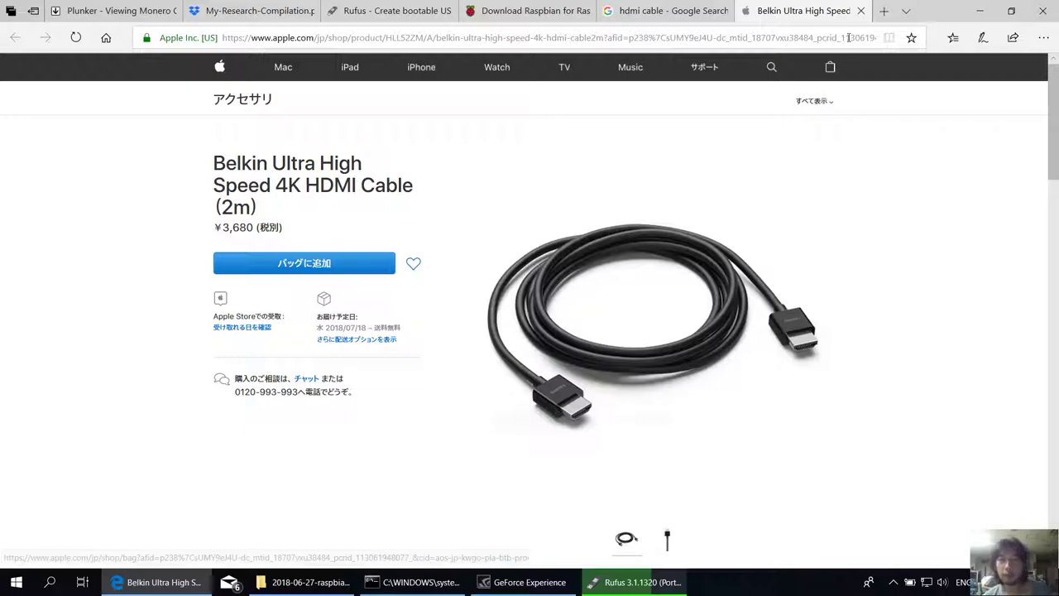
left_click(861, 12)
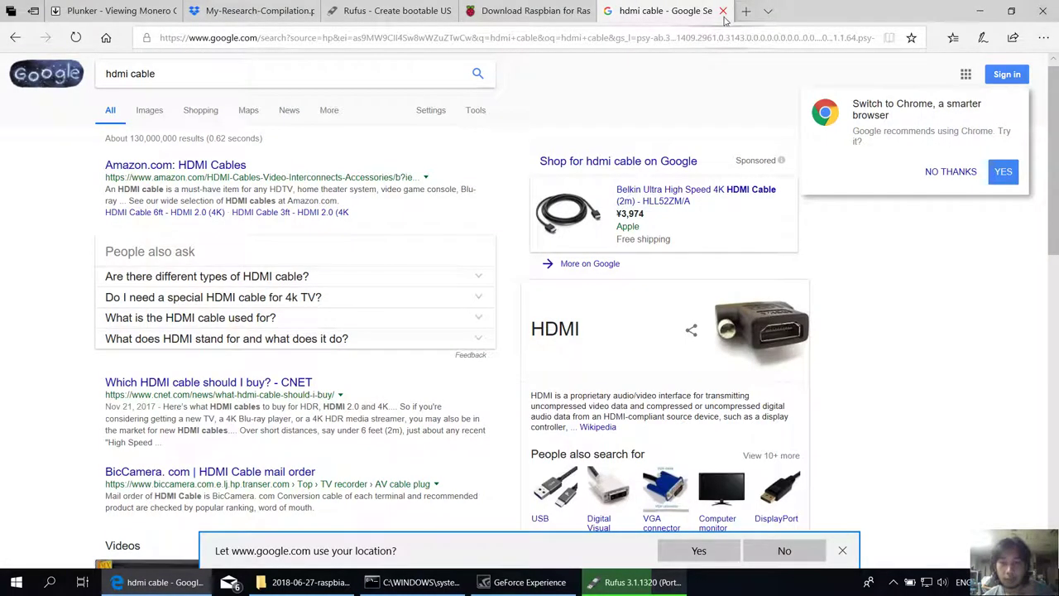
Close the hdmi cable search tab, return to the research PDF, and check Rufus progress at 71.6%.
left_click(723, 12)
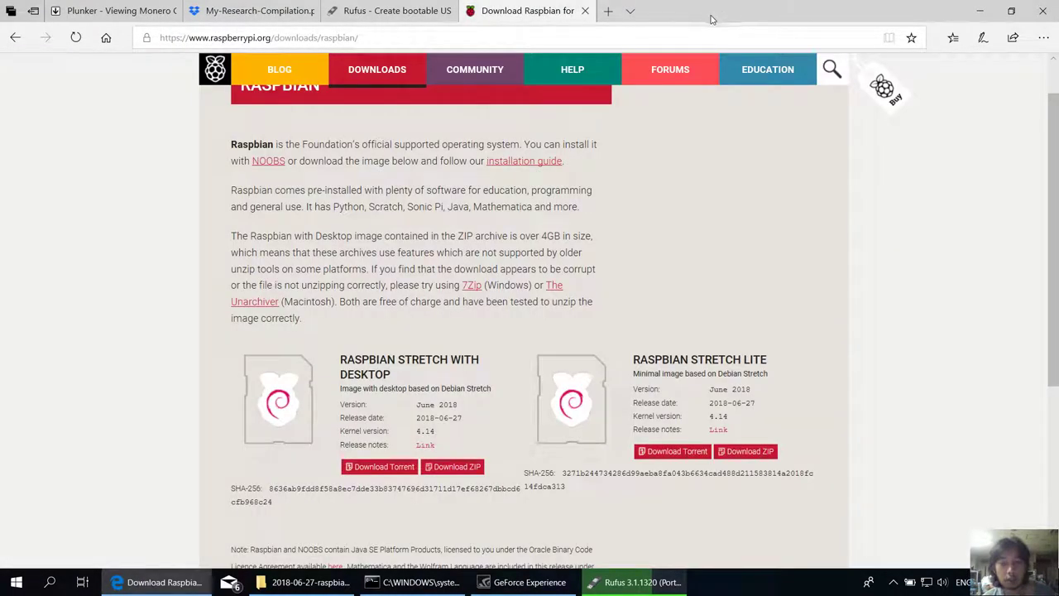
left_click(269, 13)
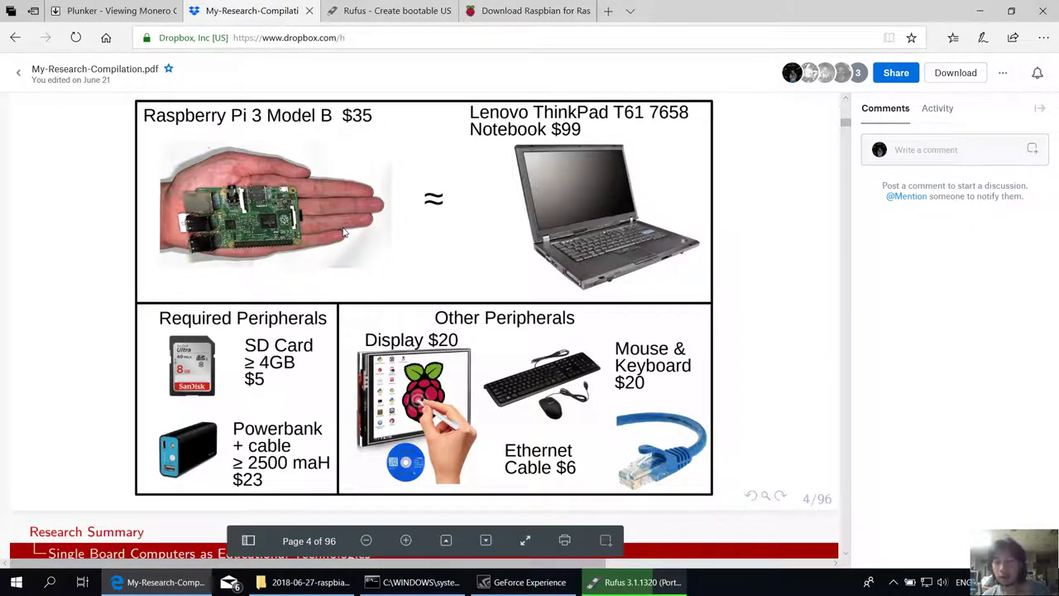
left_click(654, 582)
left_click(654, 583)
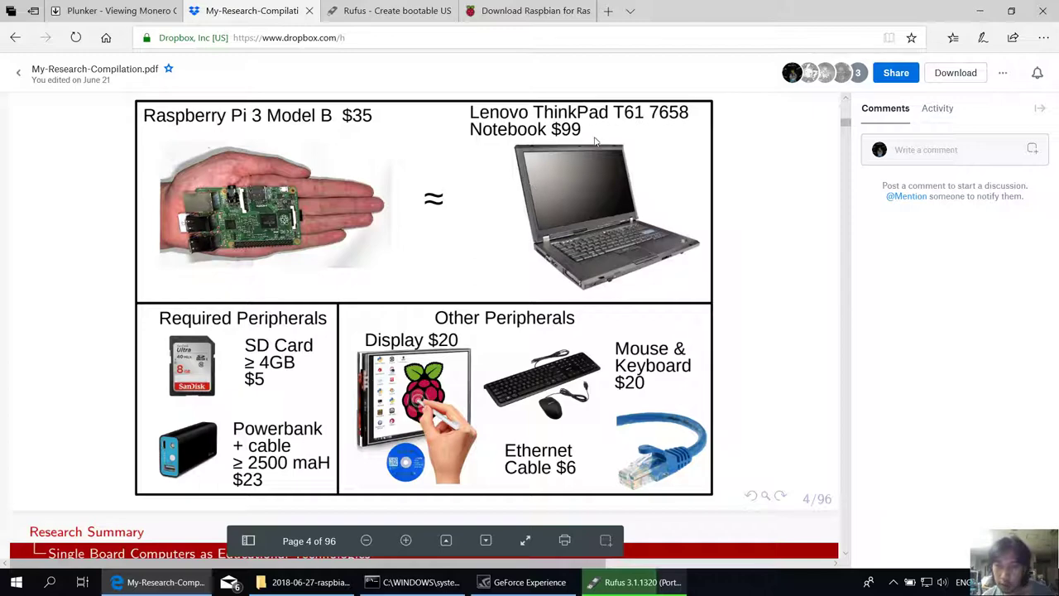
left_click(637, 581)
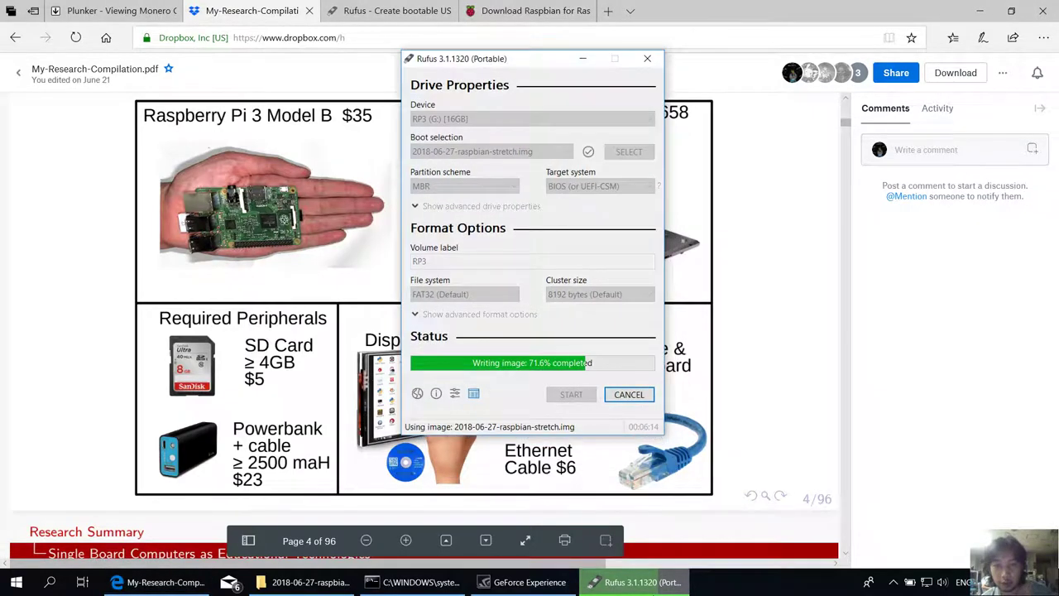
left_click(637, 582)
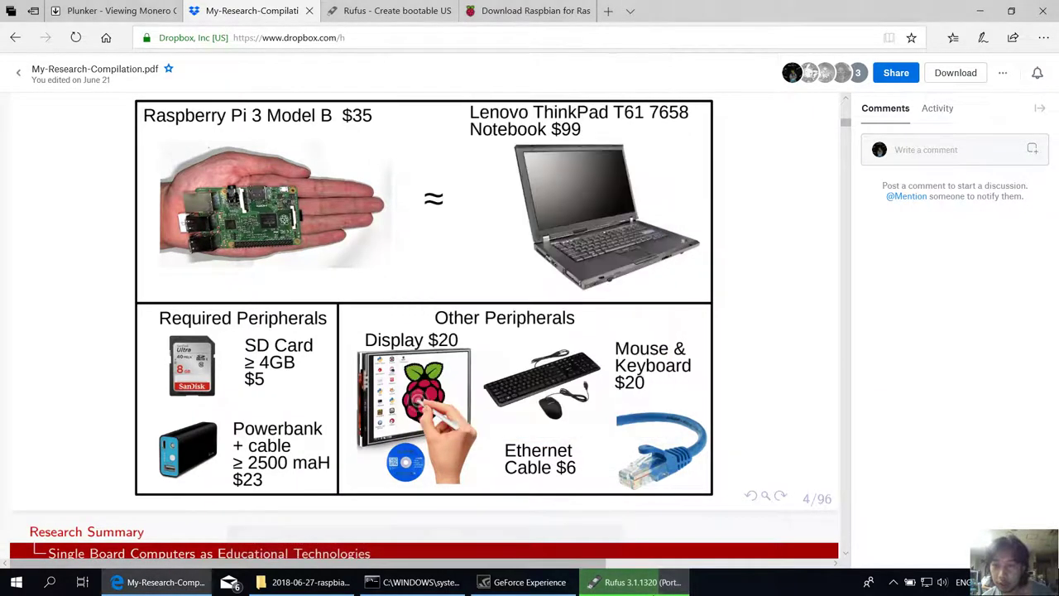
In a new tab, search Google for 'single board computer' and scroll through the results.
left_click(608, 11)
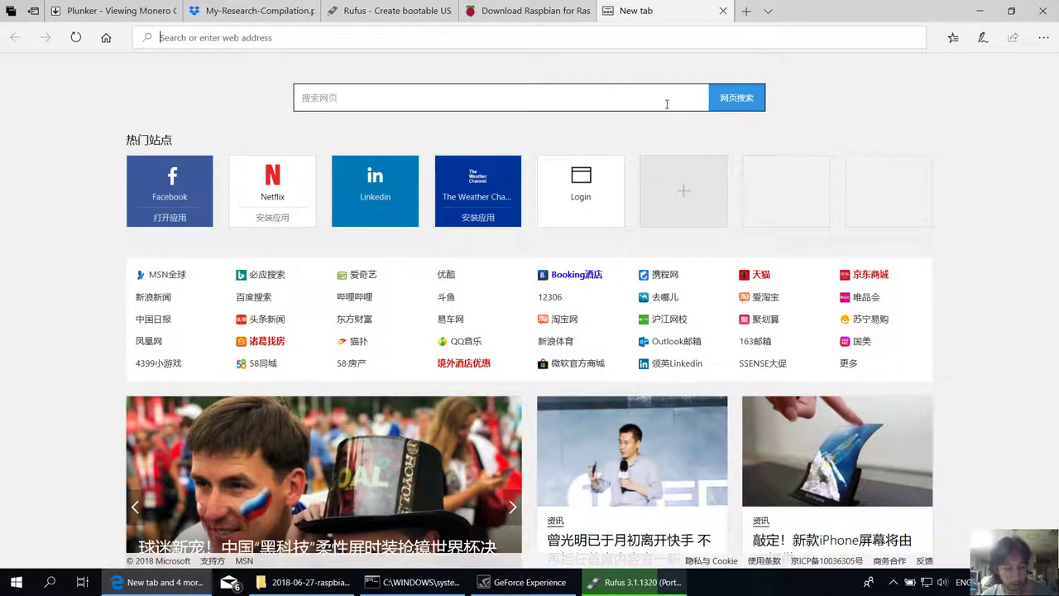
type("www.")
key("Return")
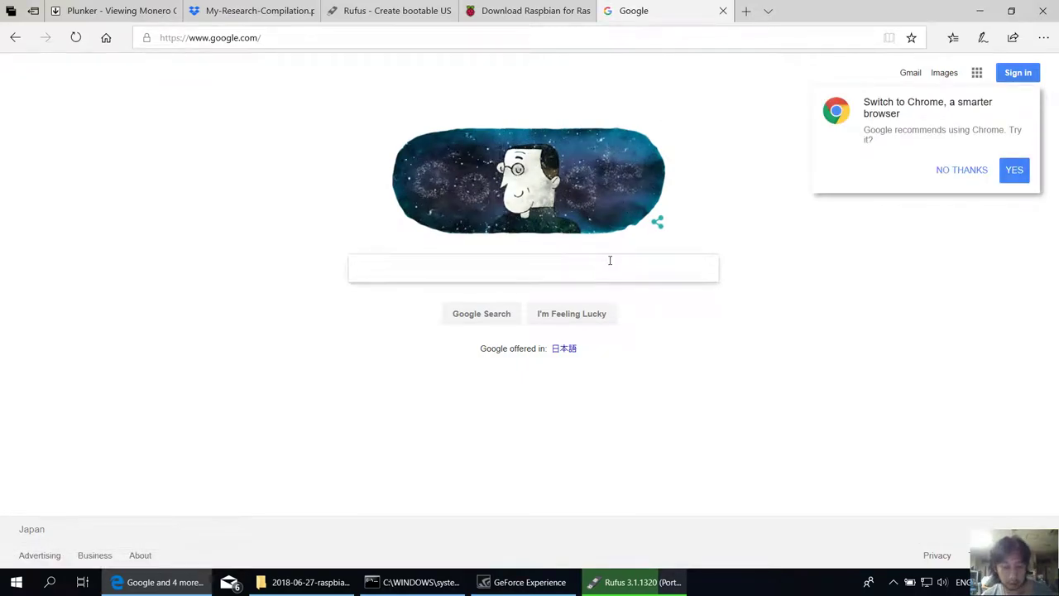
type("single boar")
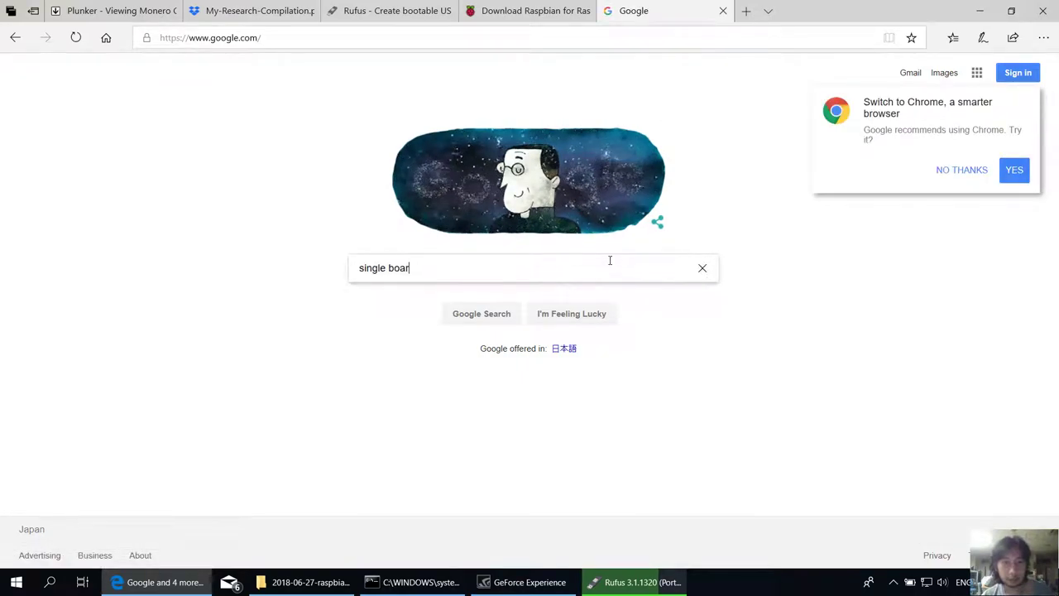
type("d computer")
key("Return")
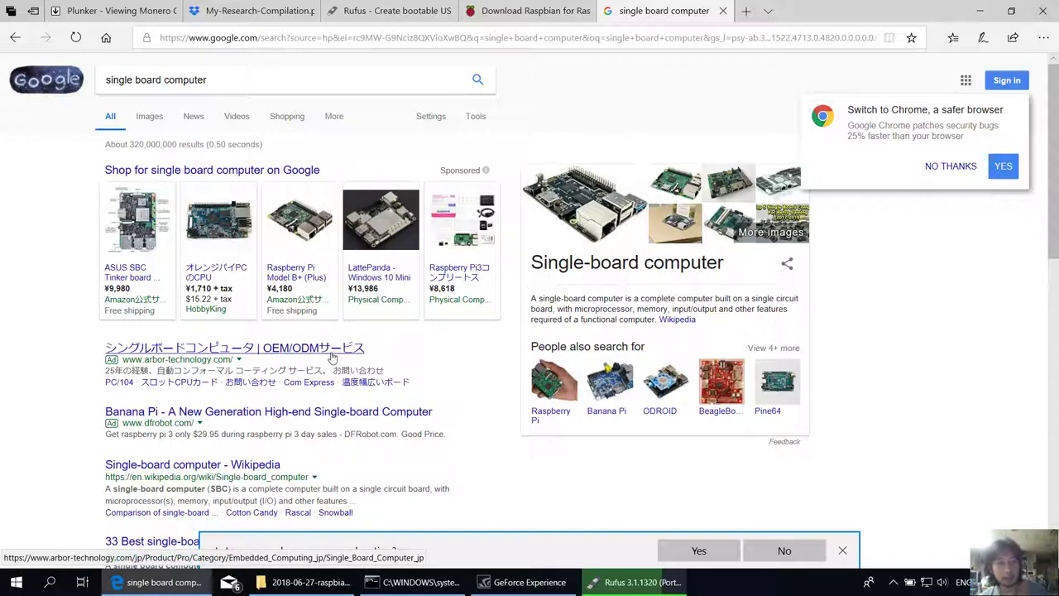
scroll(337, 415, "down", 1)
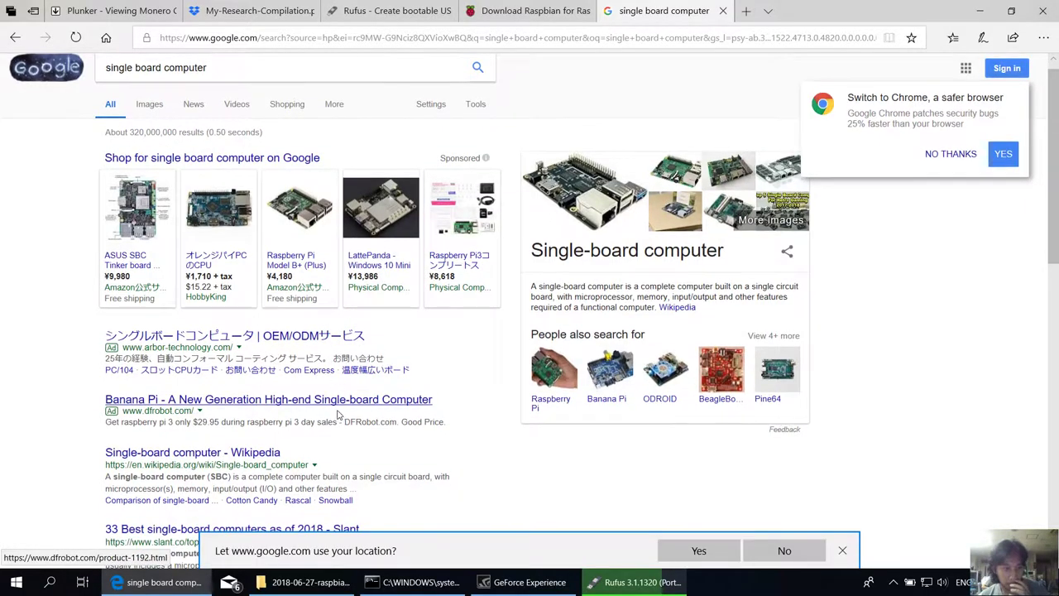
Read the Single-board computer Wikipedia article through History and Applications, then return to the Google results.
left_click(240, 456)
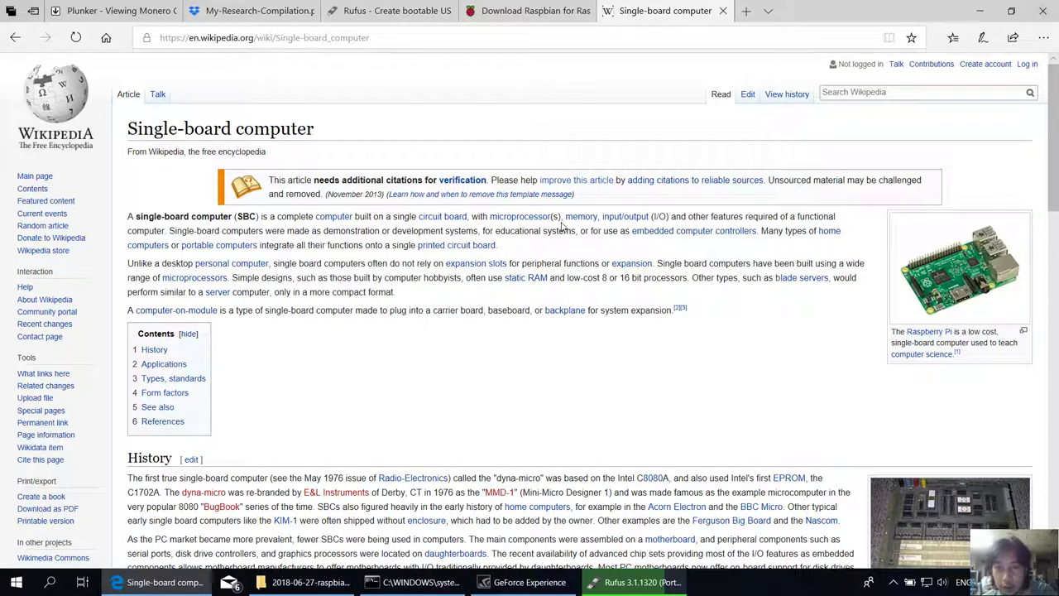
mouse_move(637, 222)
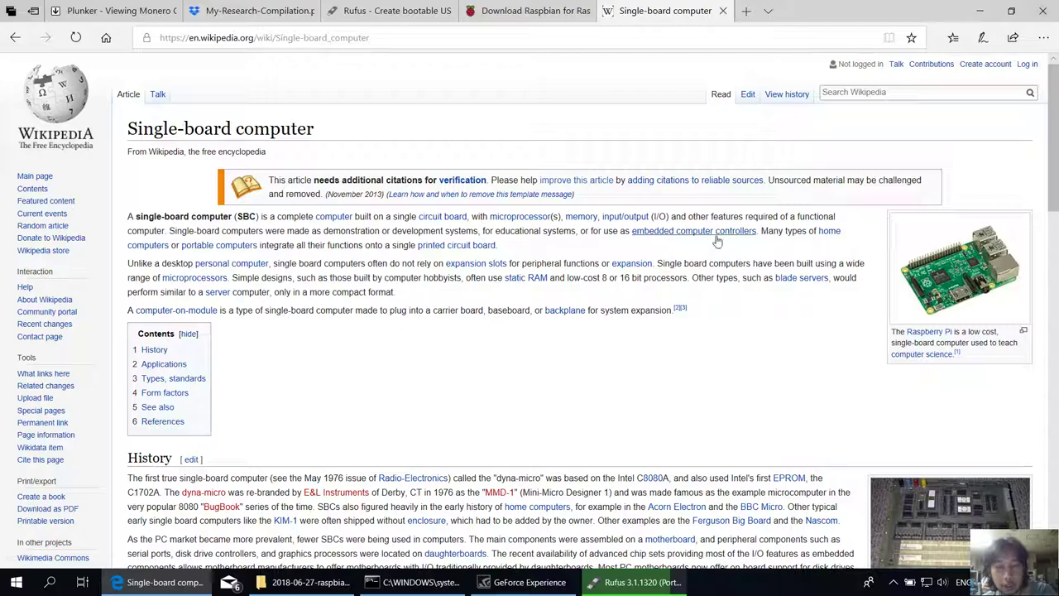
left_click_drag(1057, 155, 1051, 277)
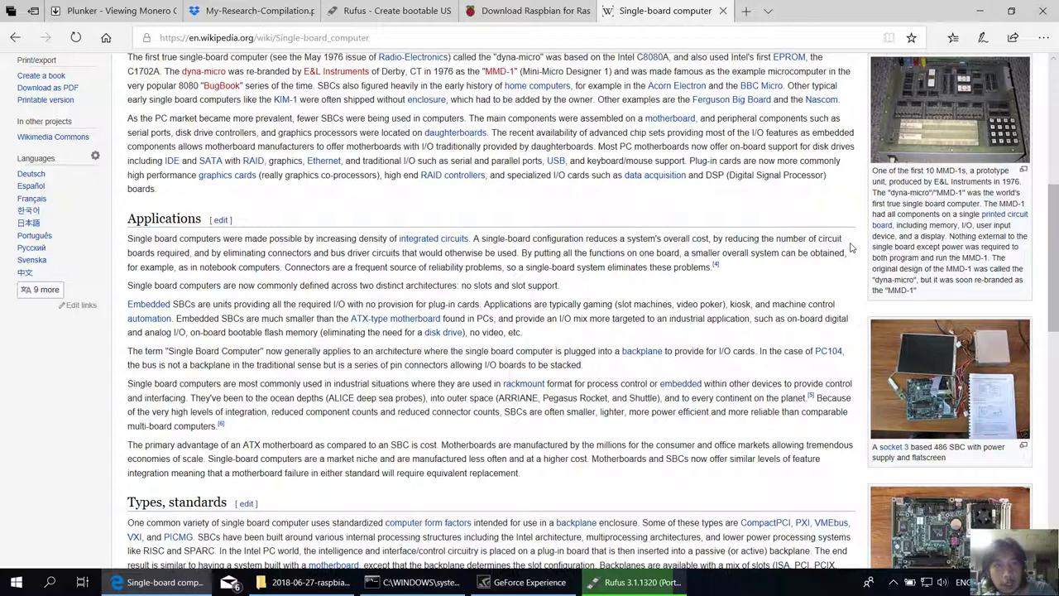
left_click(15, 38)
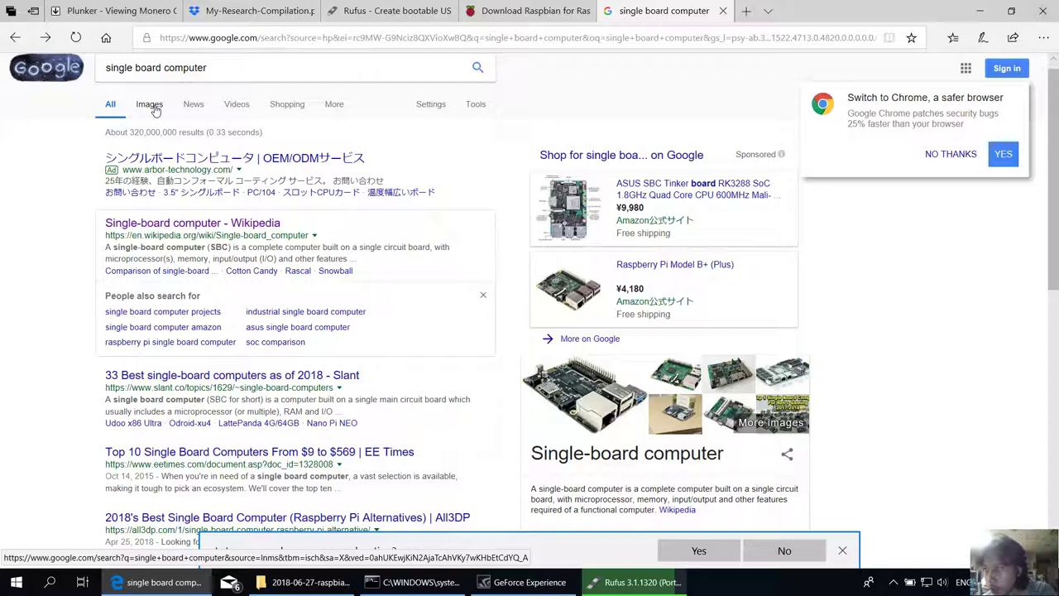
Browse Google image results for 'single board computer', then return to the web results.
left_click(153, 108)
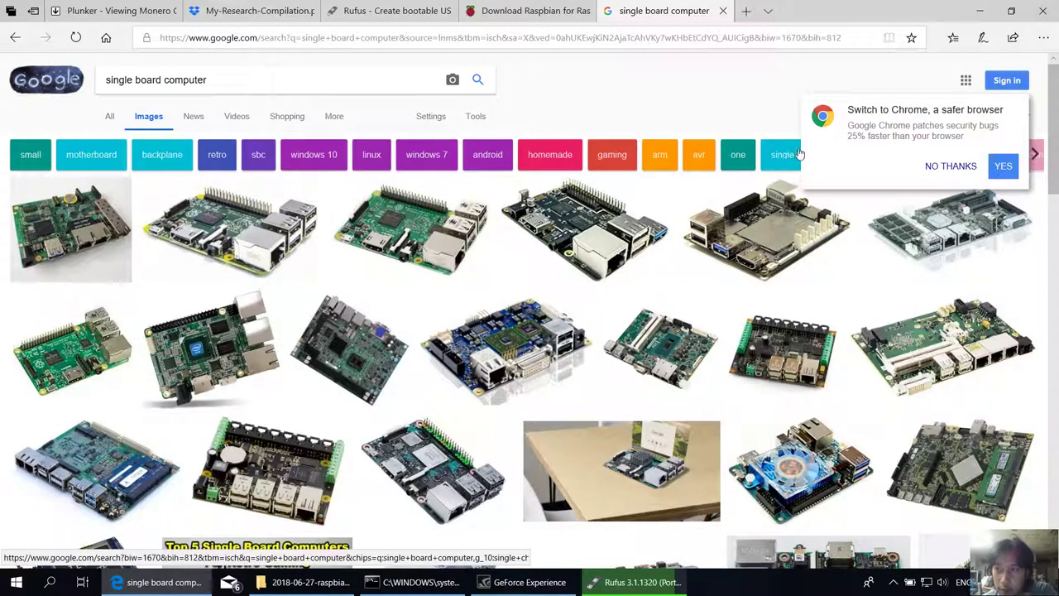
scroll(1044, 196, "down", 4)
scroll(1043, 196, "down", 15)
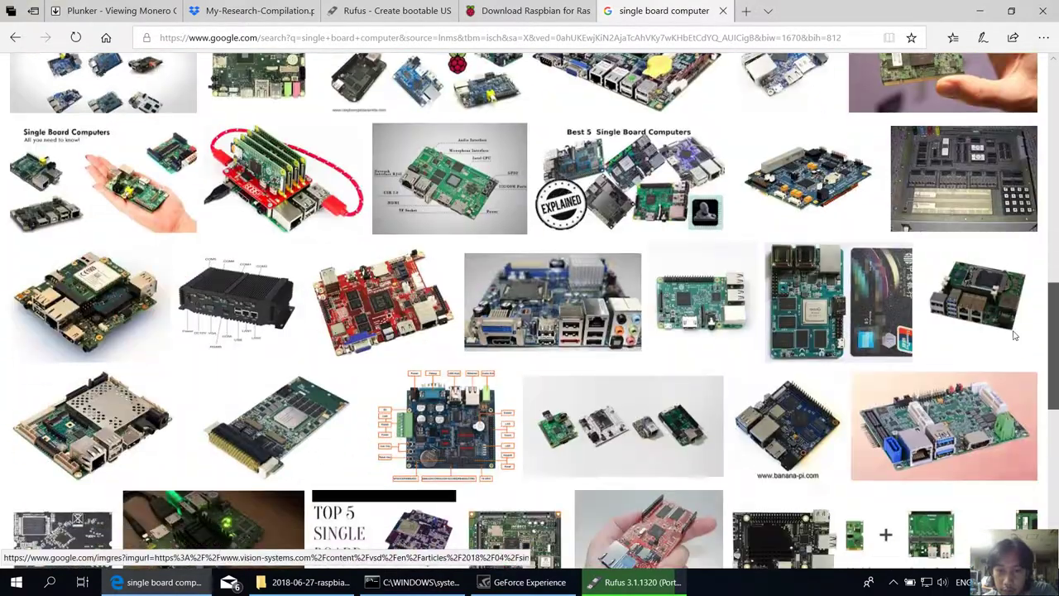
scroll(999, 398, "up", 20)
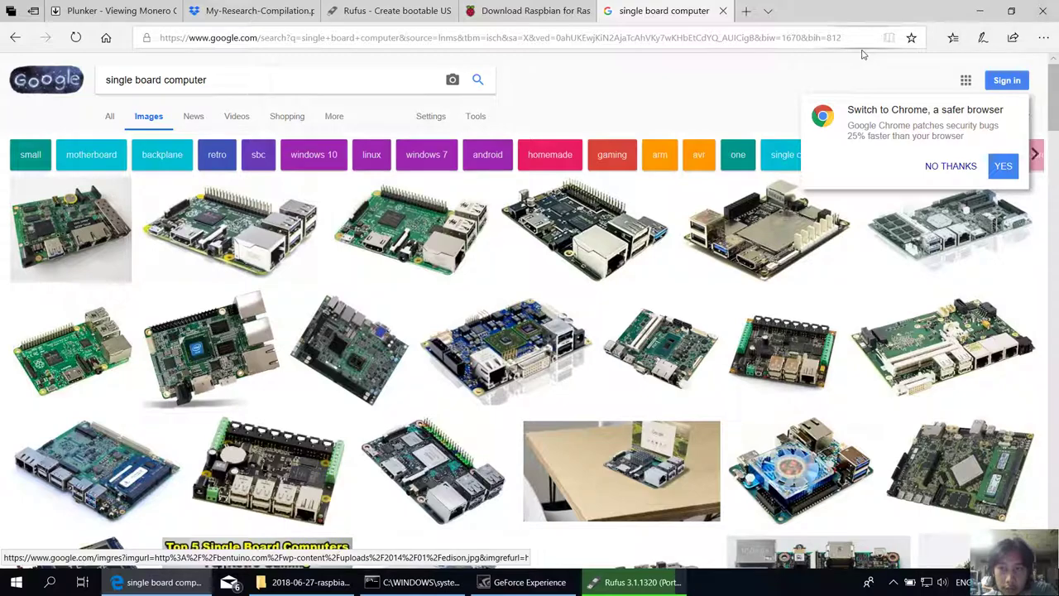
left_click(359, 76)
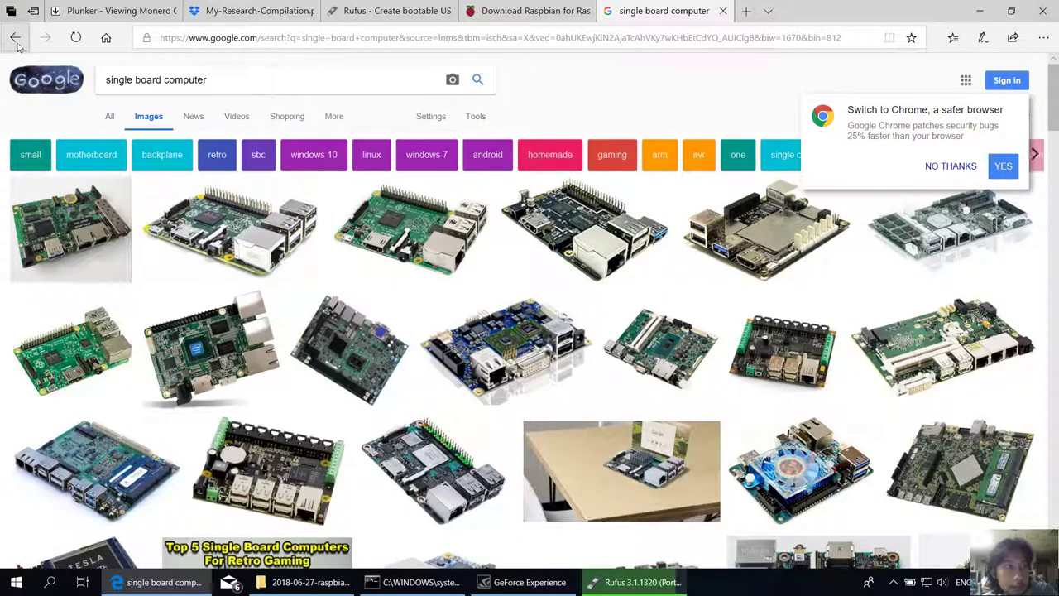
key("Return")
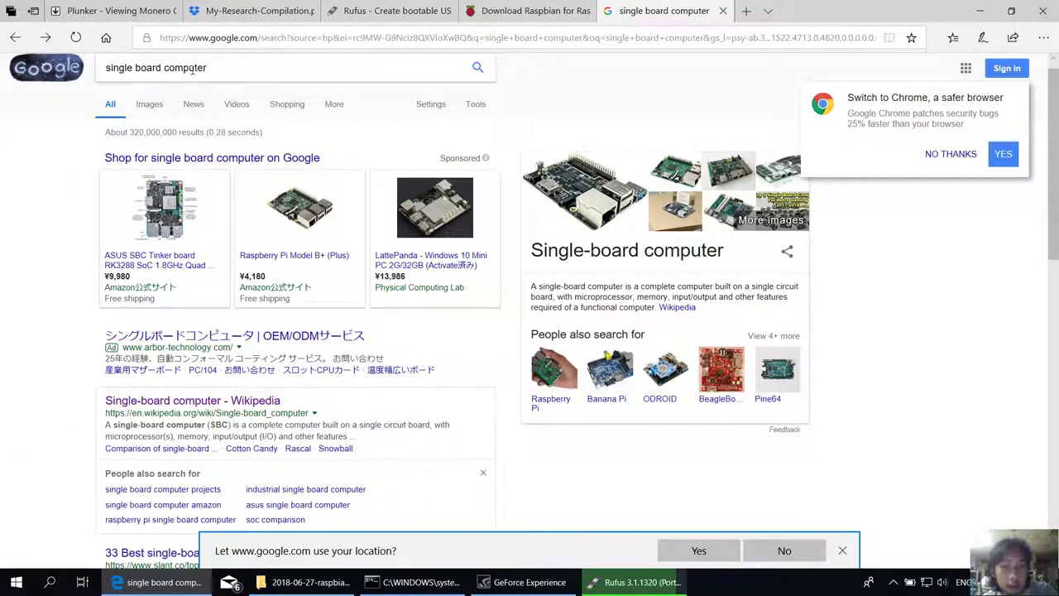
Clear the query from the Google search box.
double_click(195, 70)
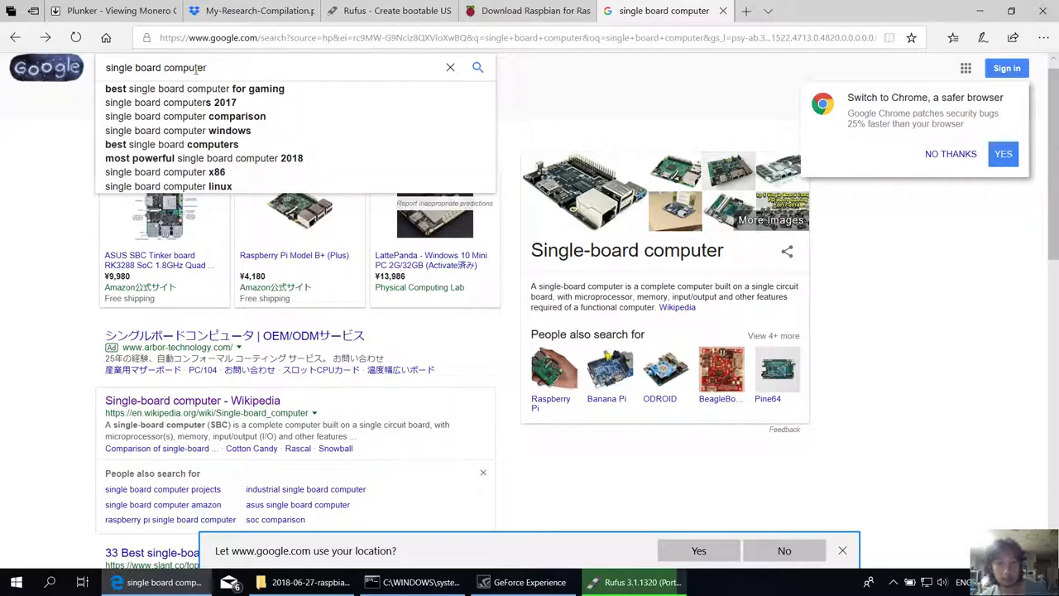
triple_click(195, 70)
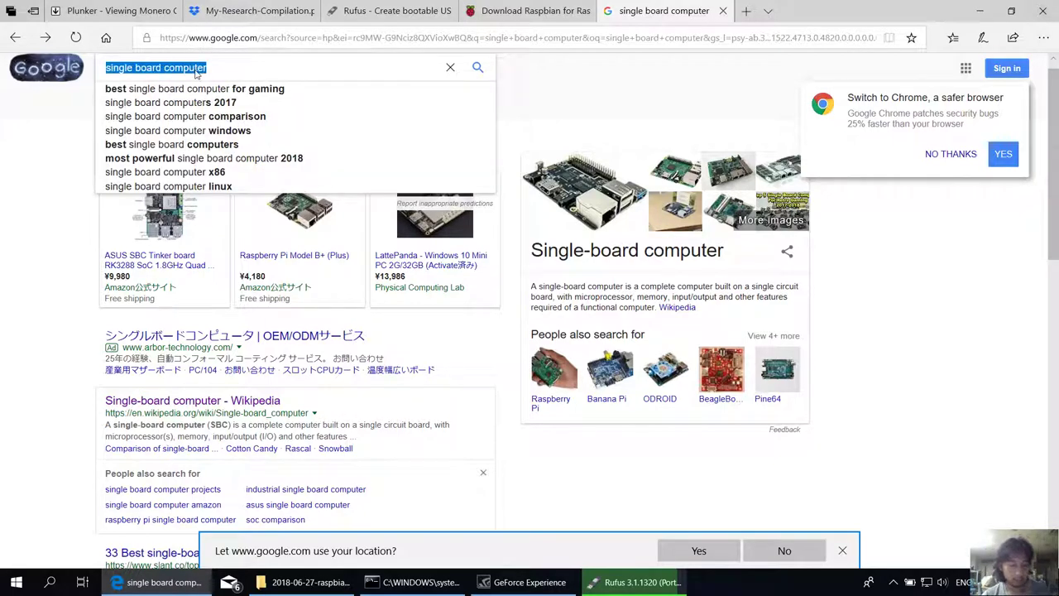
type("imlf 2017")
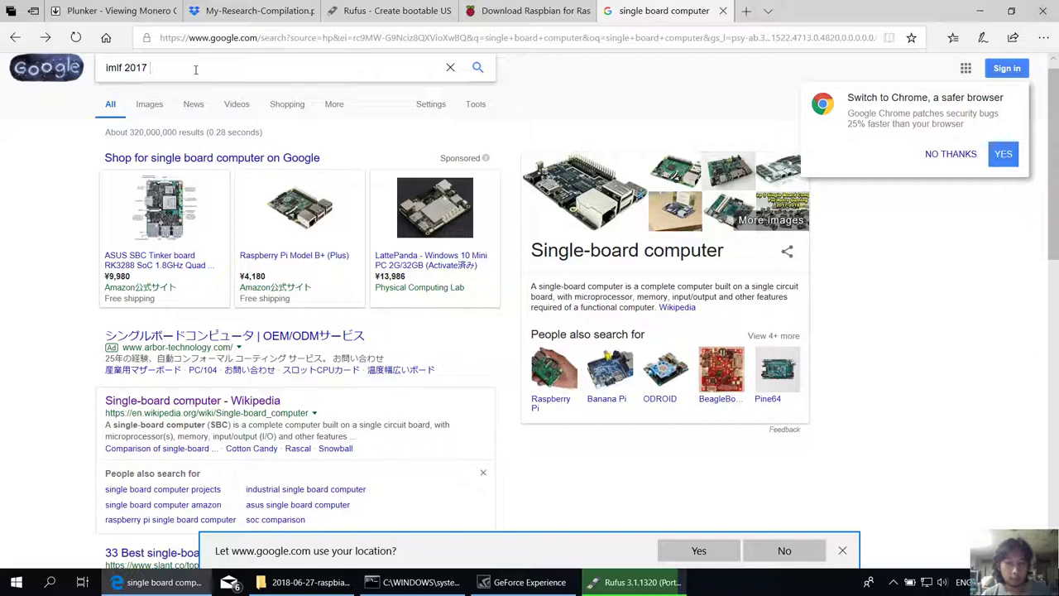
type(" procee")
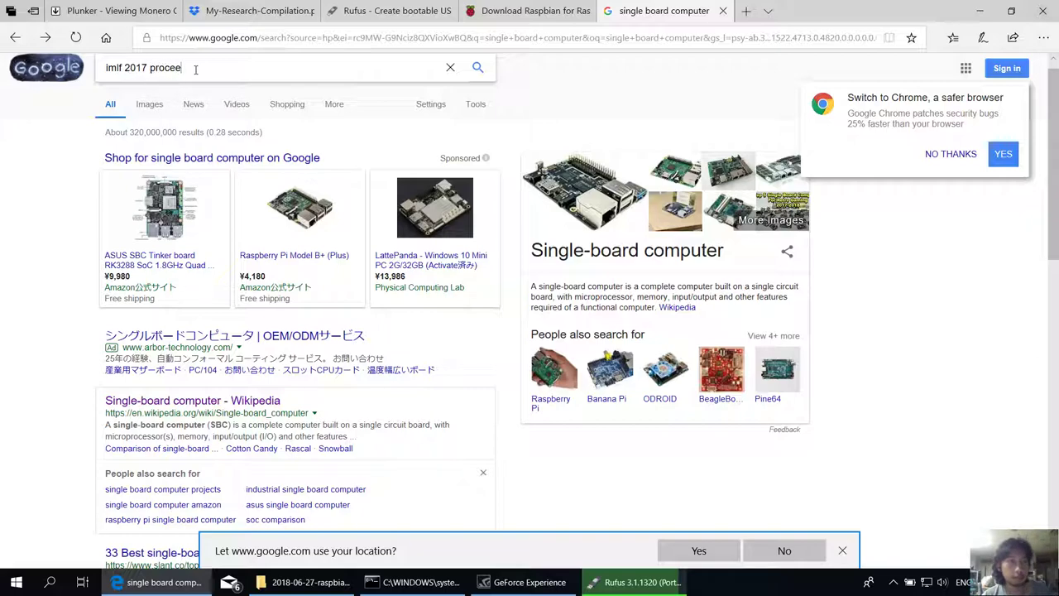
key("BackSpace")
key("BackSpace")
key("BackSpace")
key("BackSpace")
key("BackSpace")
key("BackSpace")
key("BackSpace")
key("BackSpace")
key("BackSpace")
key("BackSpace")
key("BackSpace")
key("BackSpace")
key("BackSpace")
key("BackSpace")
key("BackSpace")
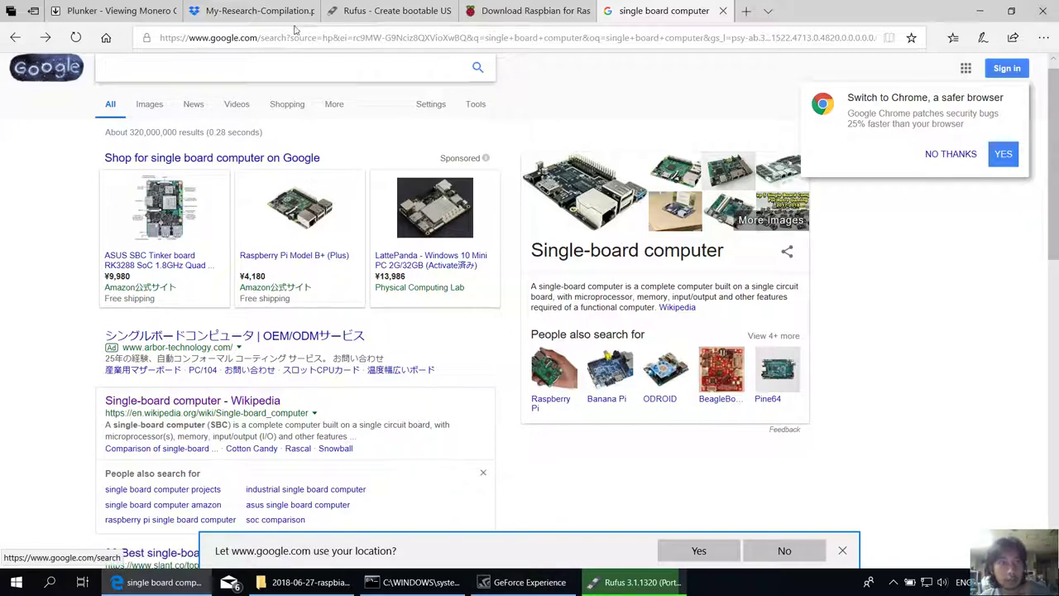
Show page 3 of My-Research-Compilation.pdf, listing the Educational Technologies publications.
left_click(269, 14)
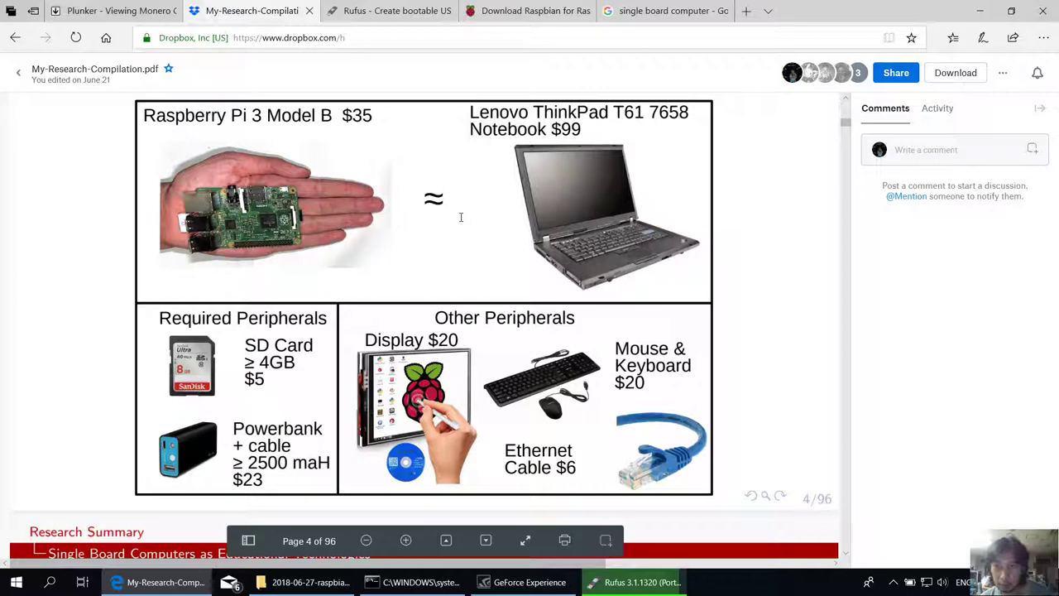
scroll(461, 217, "up", 1)
scroll(461, 217, "up", 5)
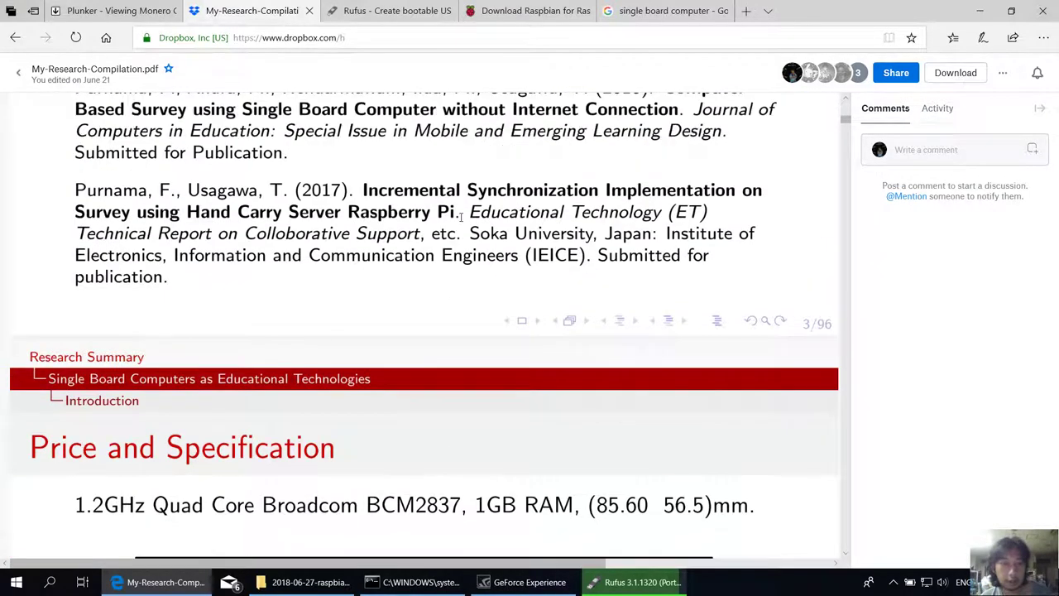
scroll(462, 219, "up", 3)
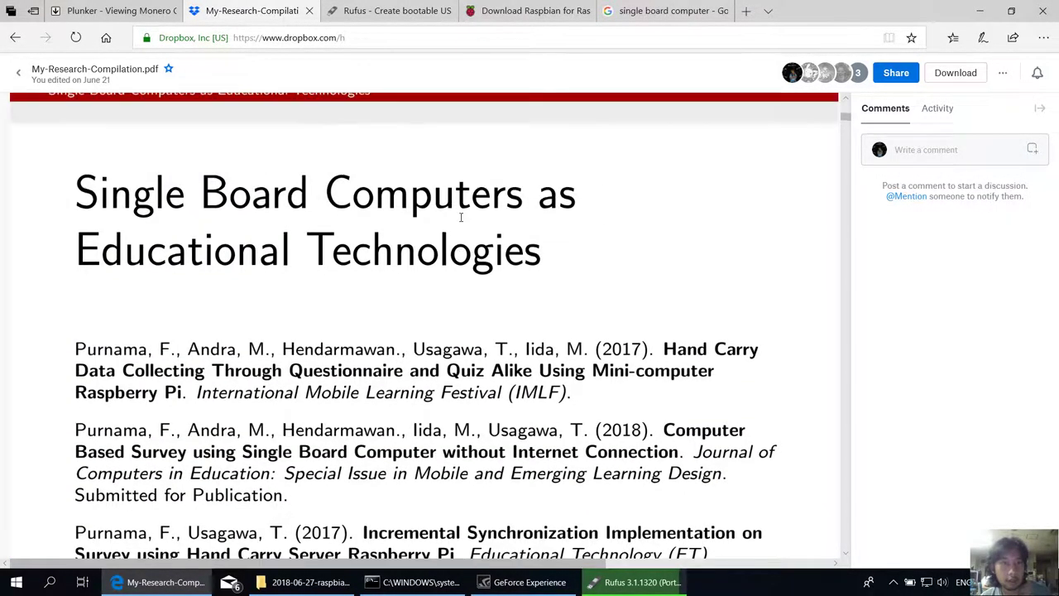
scroll(461, 217, "down", 2)
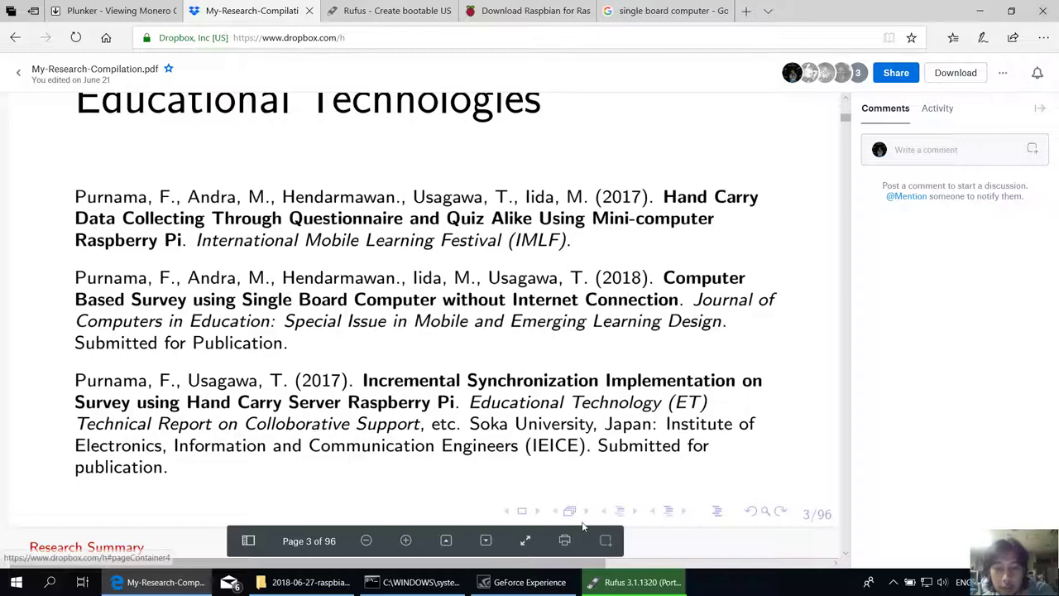
mouse_move(603, 580)
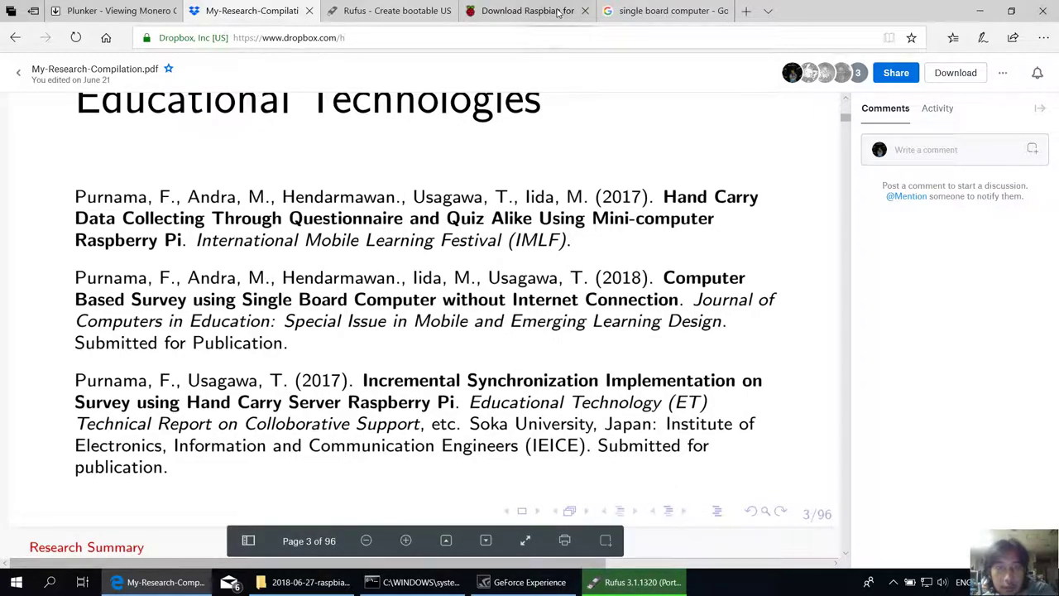
mouse_move(559, 12)
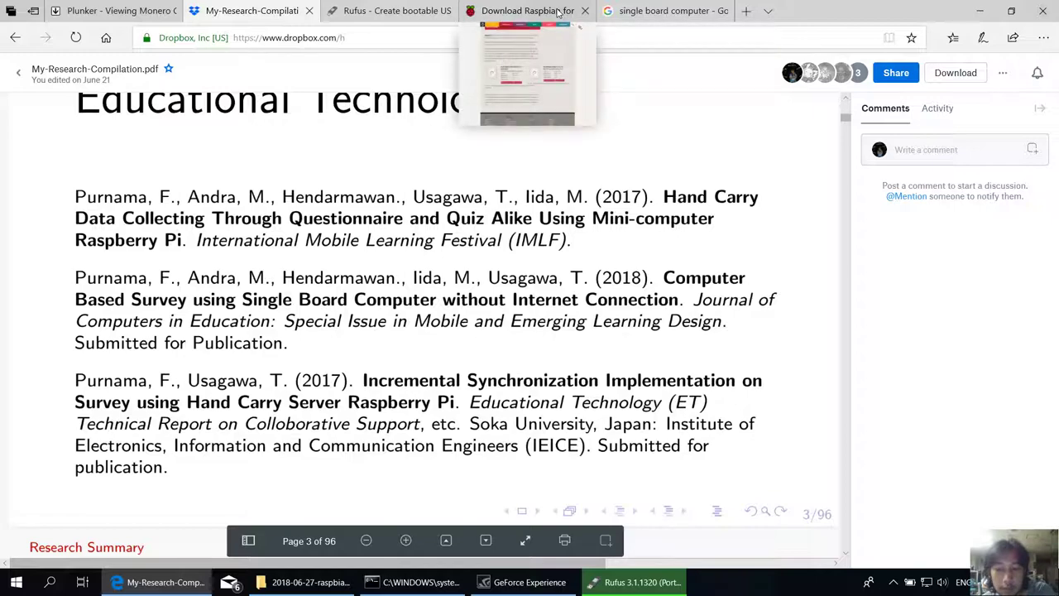
left_click(387, 6)
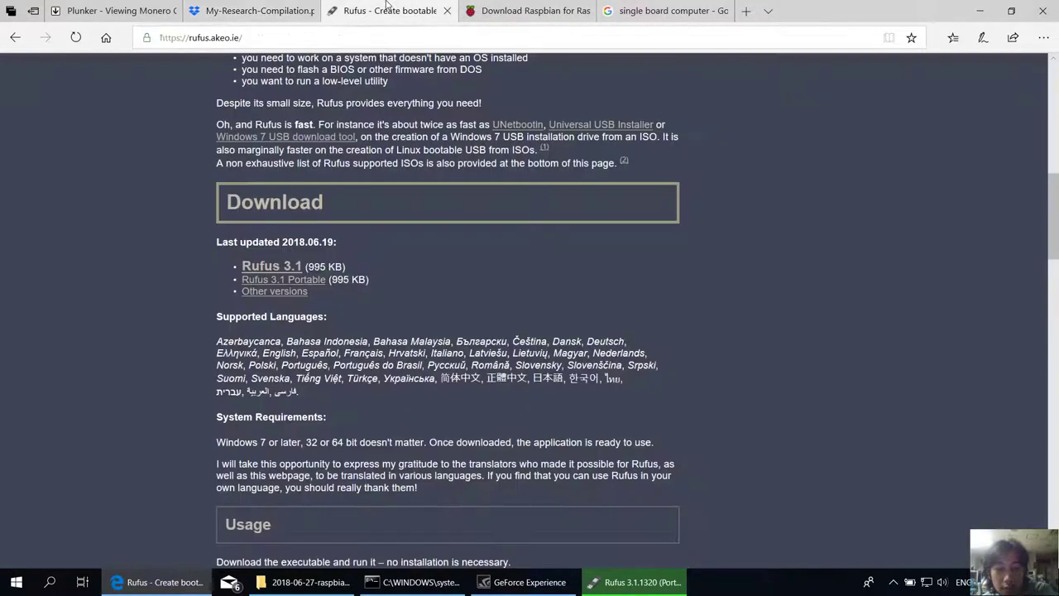
Cancel Windows' prompt to format drive G: while Rufus keeps writing.
left_click(626, 571)
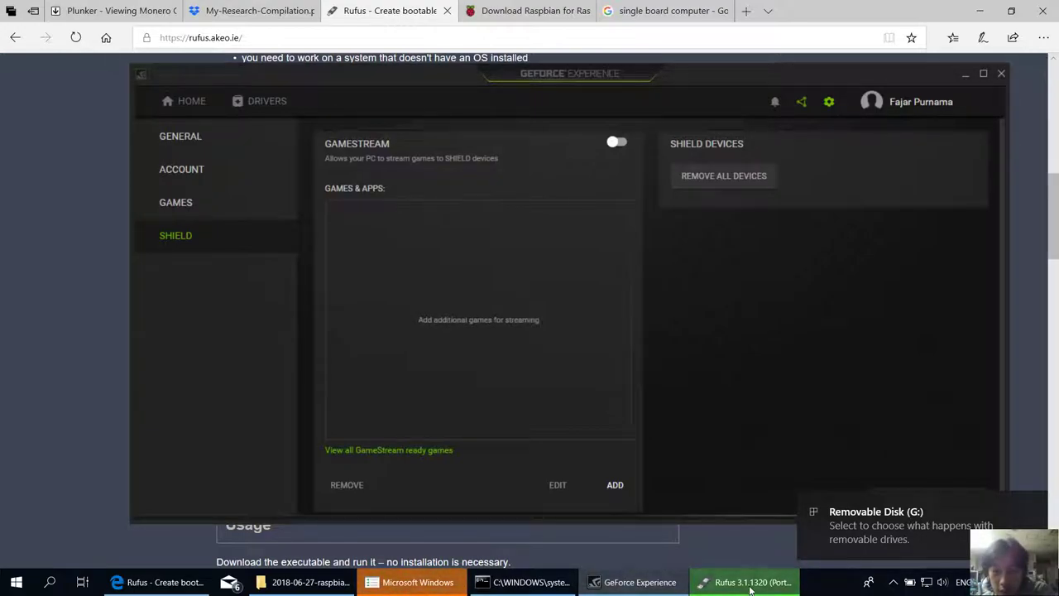
left_click(418, 584)
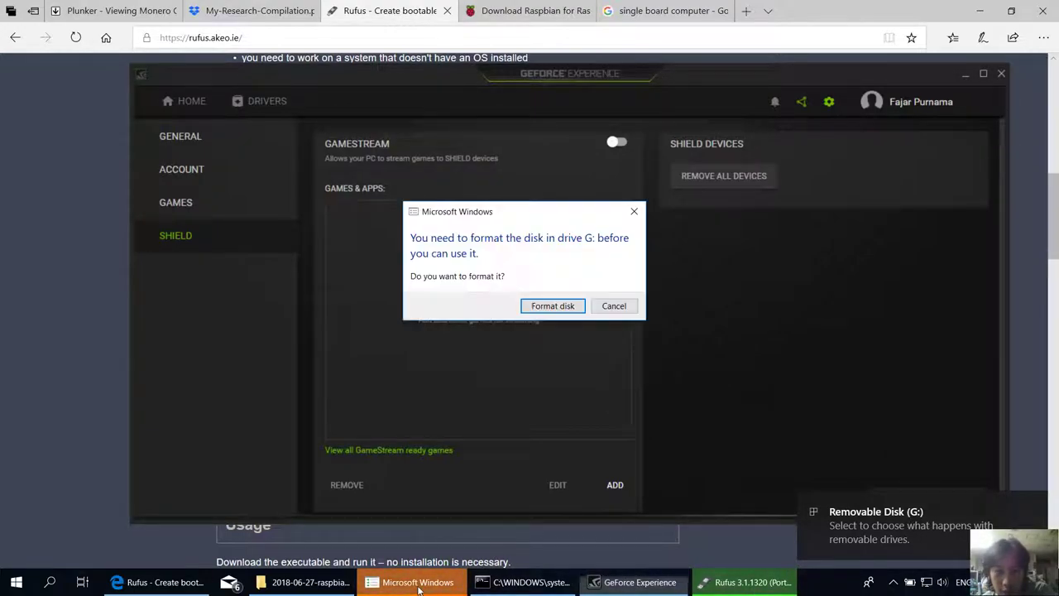
left_click(616, 308)
Bring the busy Rufus window to the front and move it down and left.
left_click(609, 579)
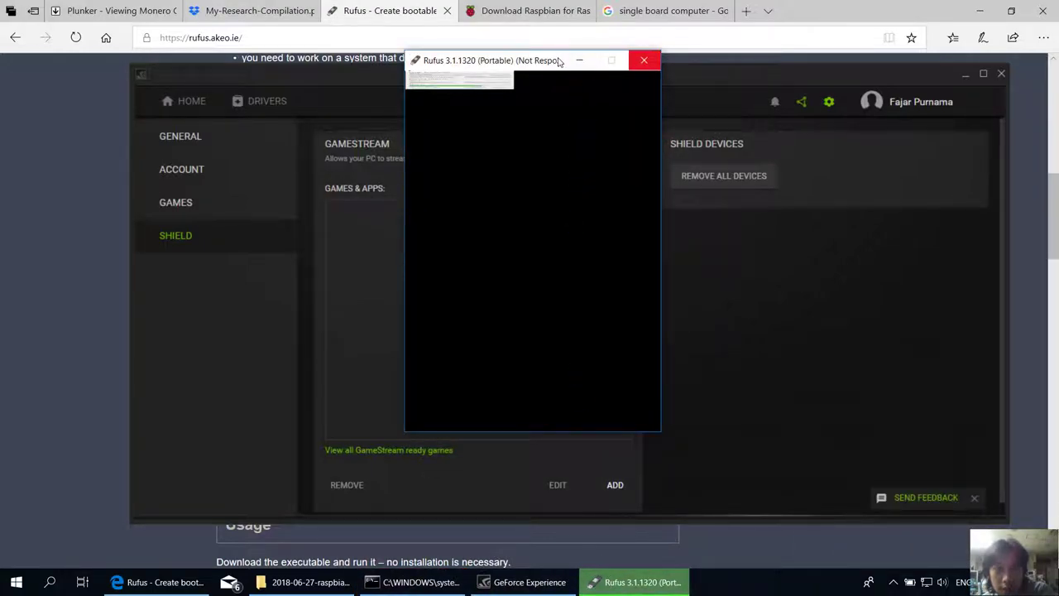
left_click_drag(559, 62, 501, 123)
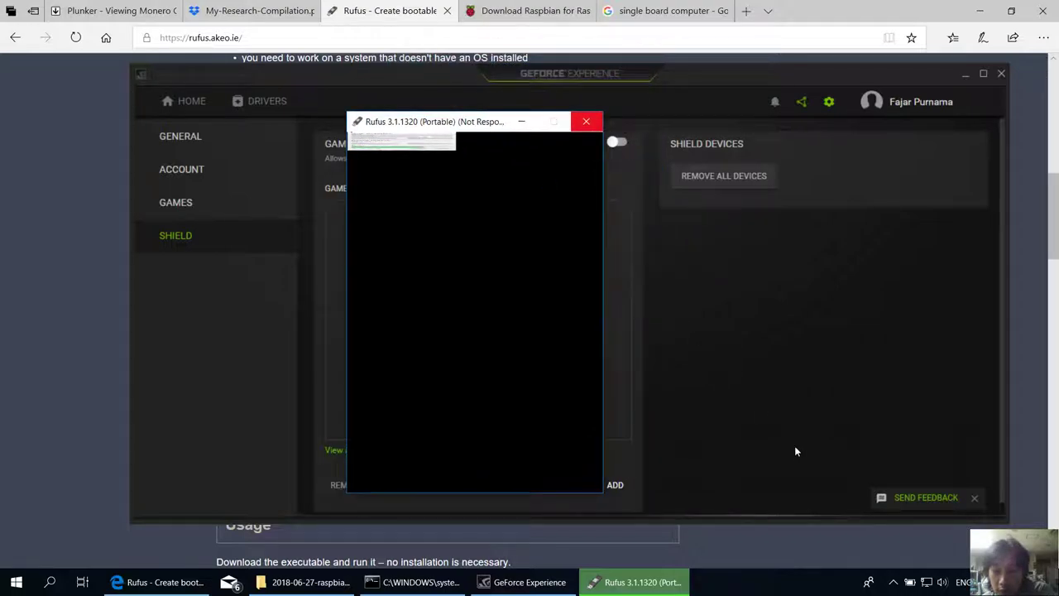
left_click(893, 583)
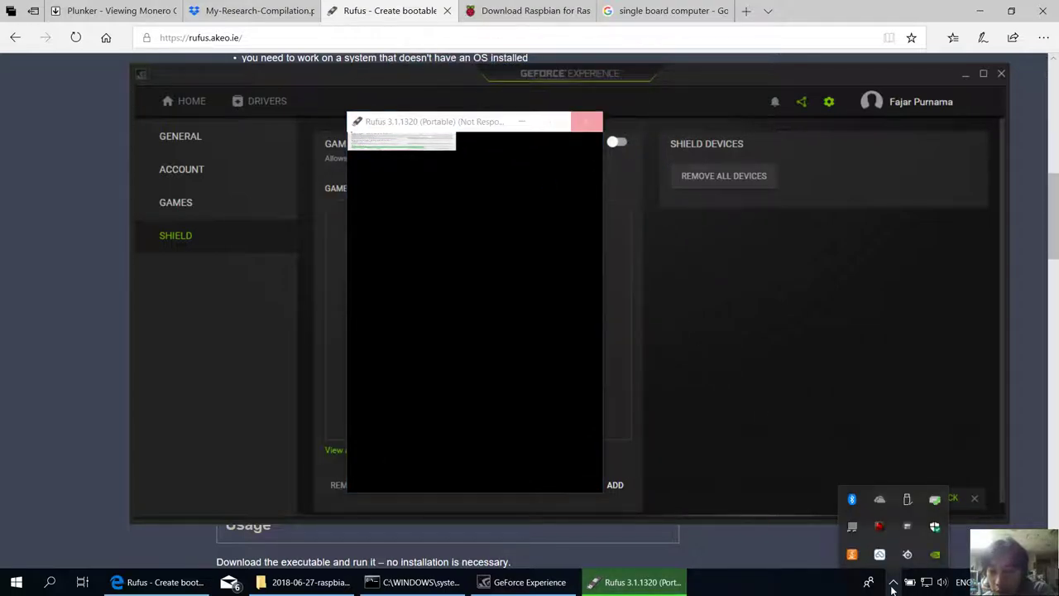
left_click(893, 584)
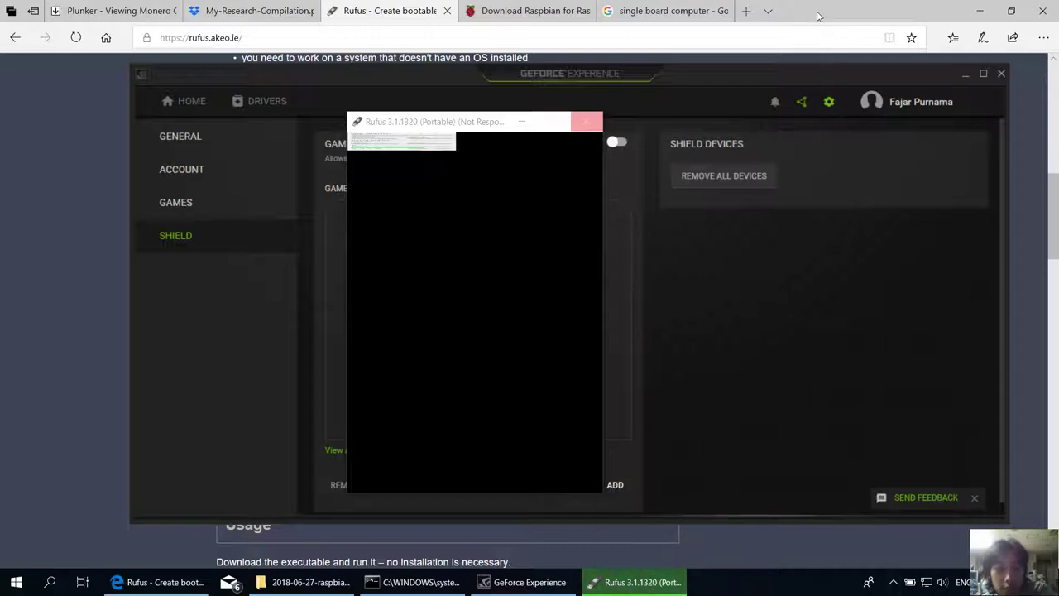
Close Rufus at READY, leaving the 2018-06-27-raspbian-stretch folder open in File Explorer.
left_click(305, 582)
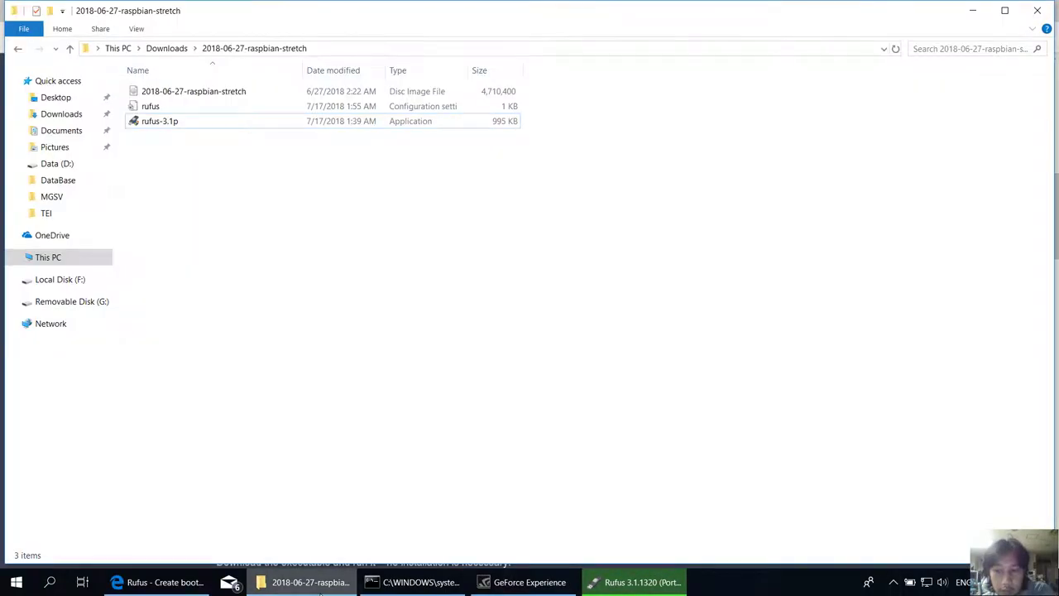
left_click(634, 582)
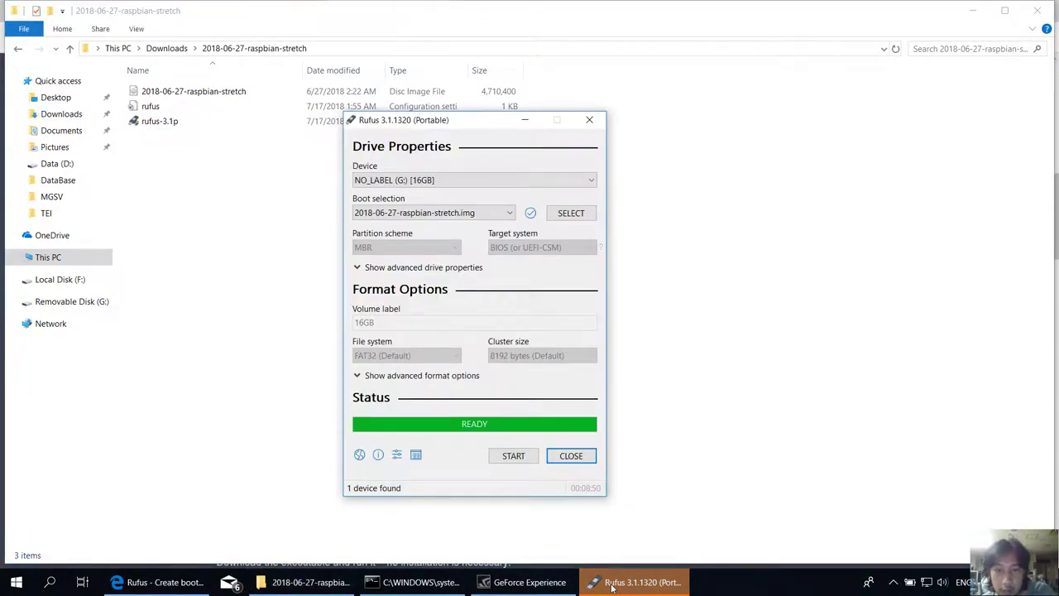
left_click(570, 456)
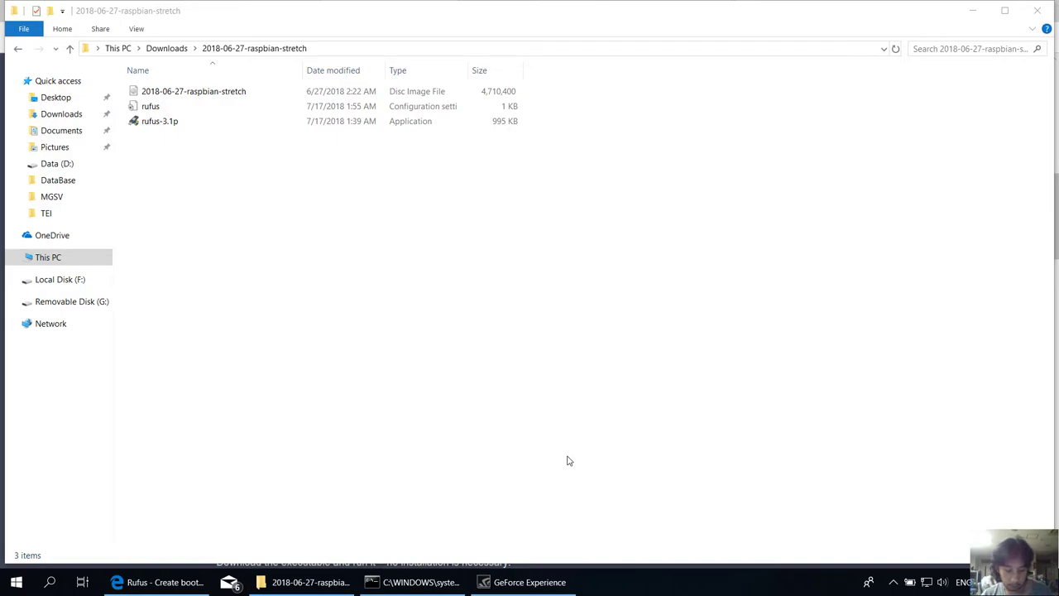
key("super")
key("super")
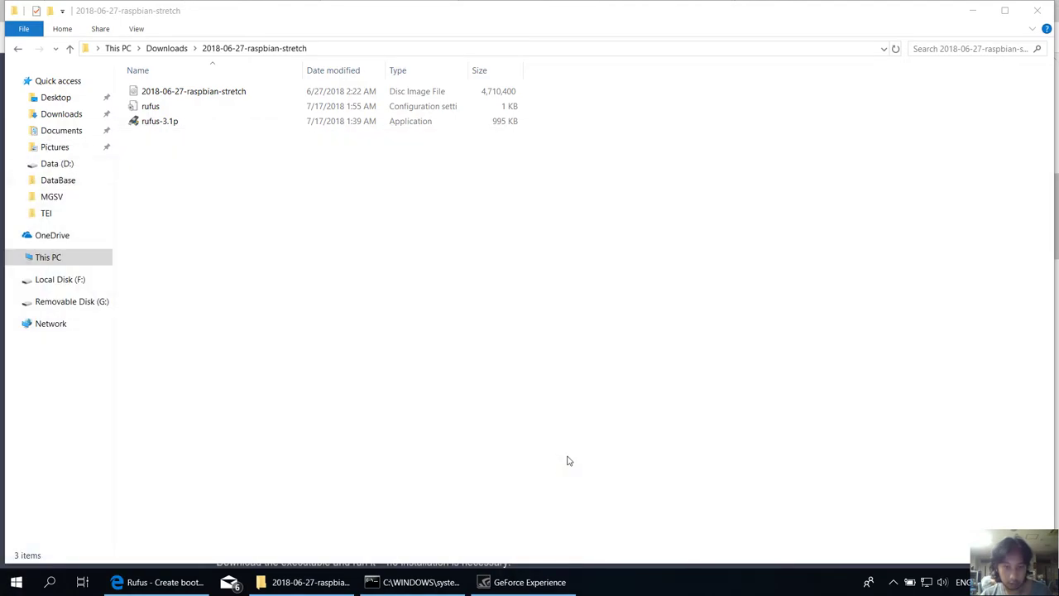